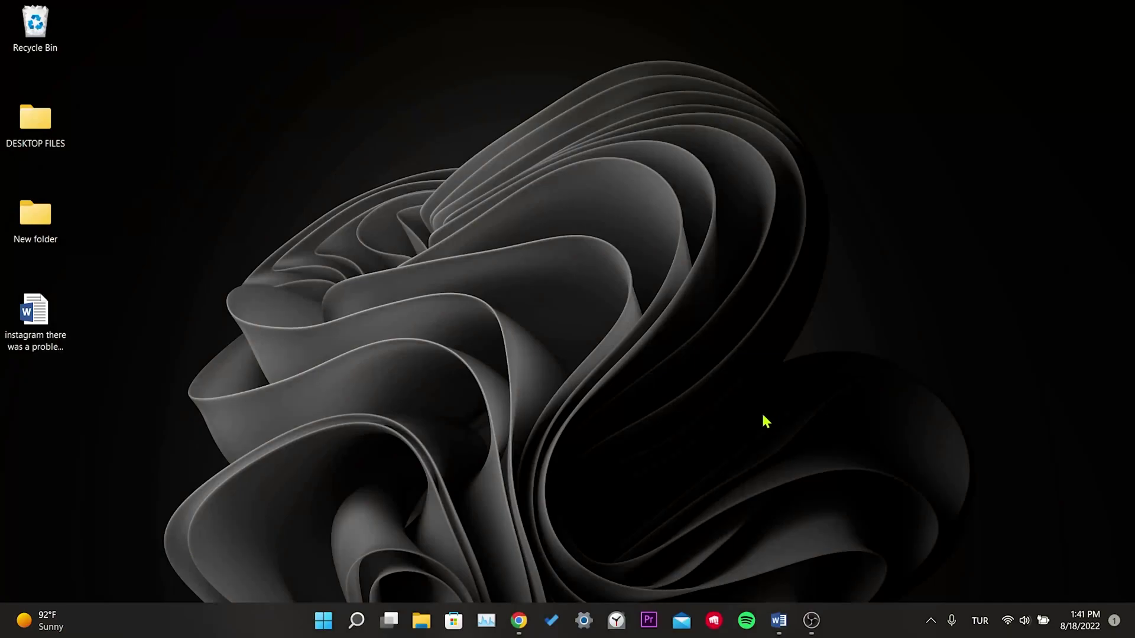
Restore the minimized Chrome window showing the Instagram home feed from the taskbar
click(519, 620)
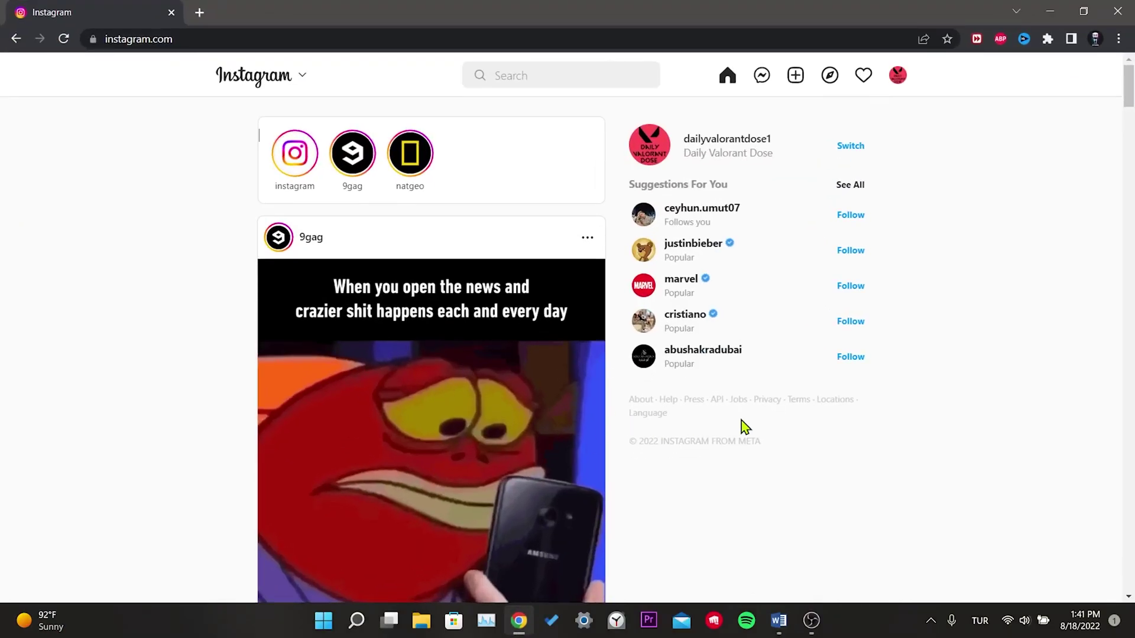
Open Chrome Settings at Privacy and security > Cookies and other site data, scrolled to Customized behaviors
click(1119, 39)
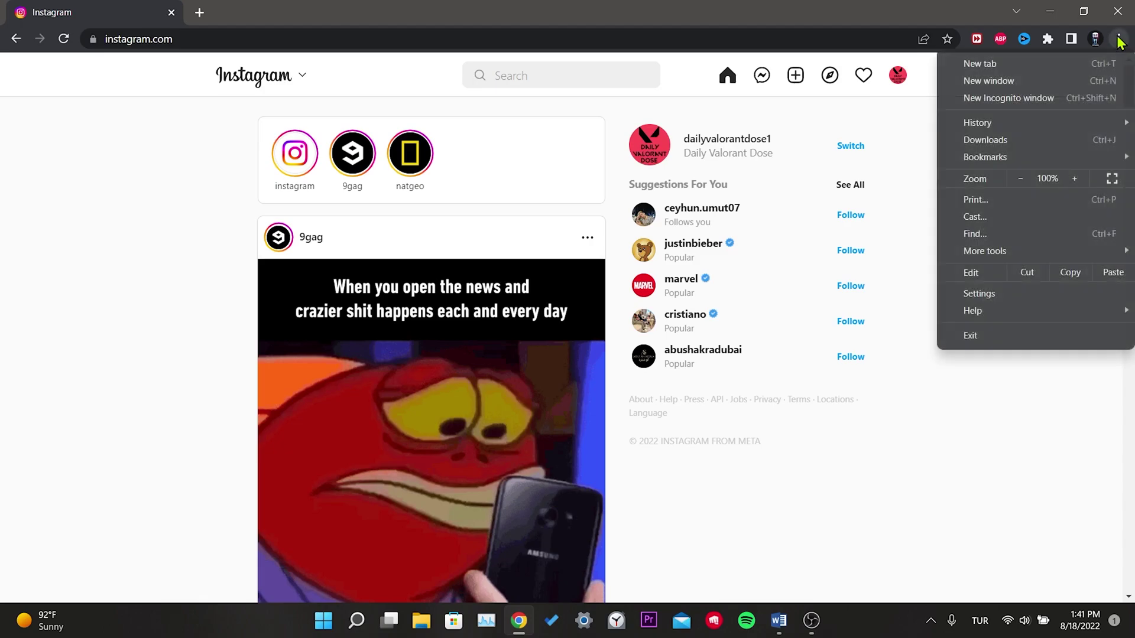
click(981, 294)
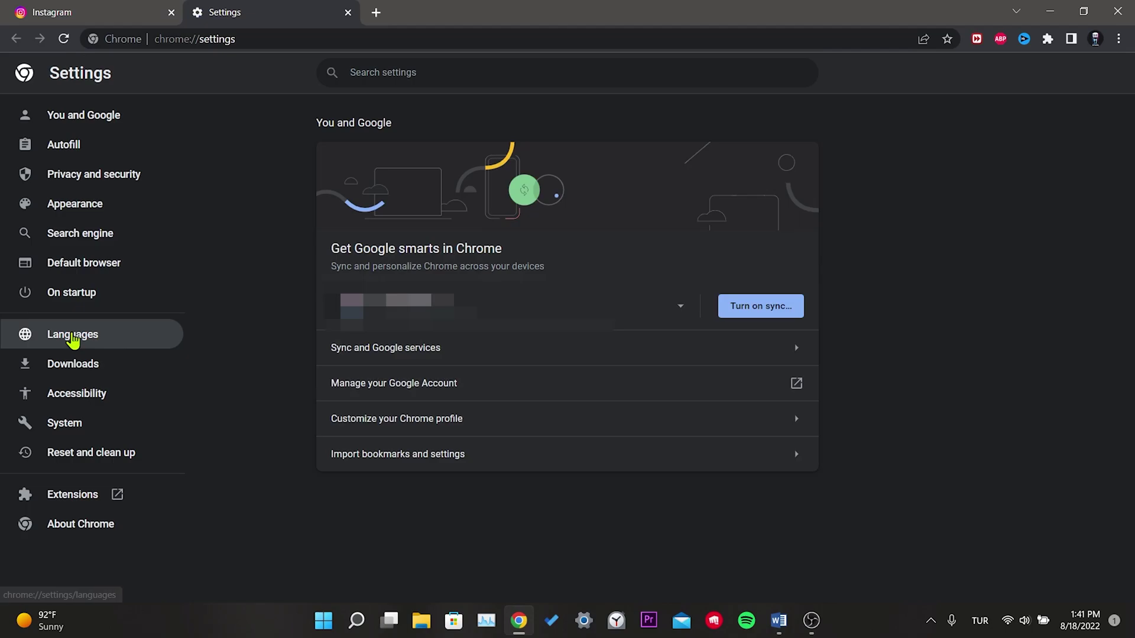
click(142, 177)
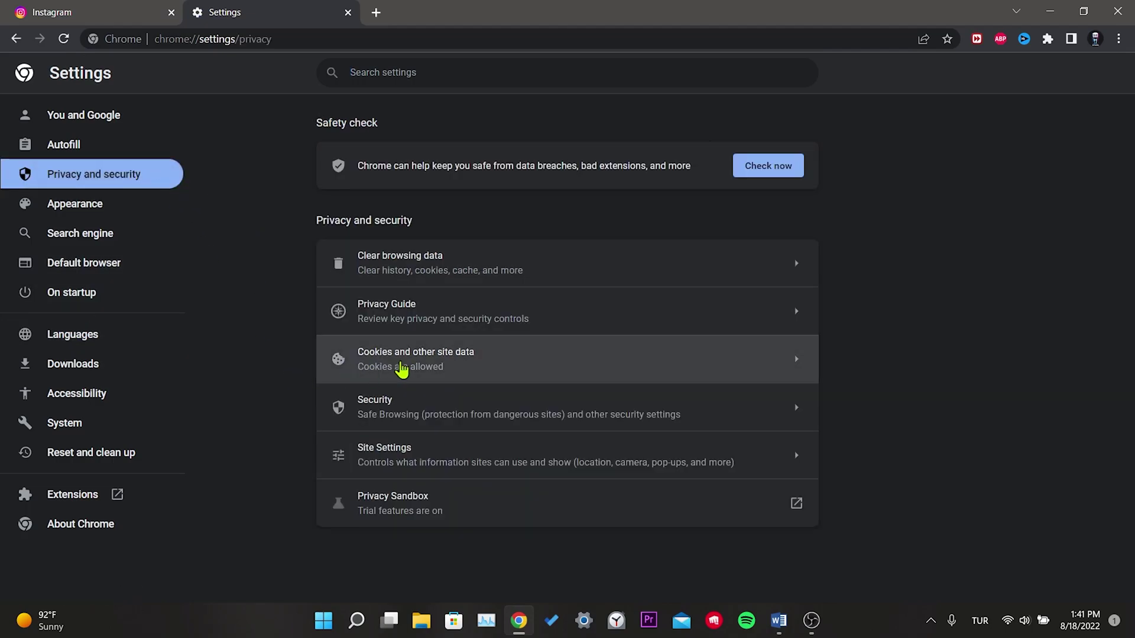
click(485, 367)
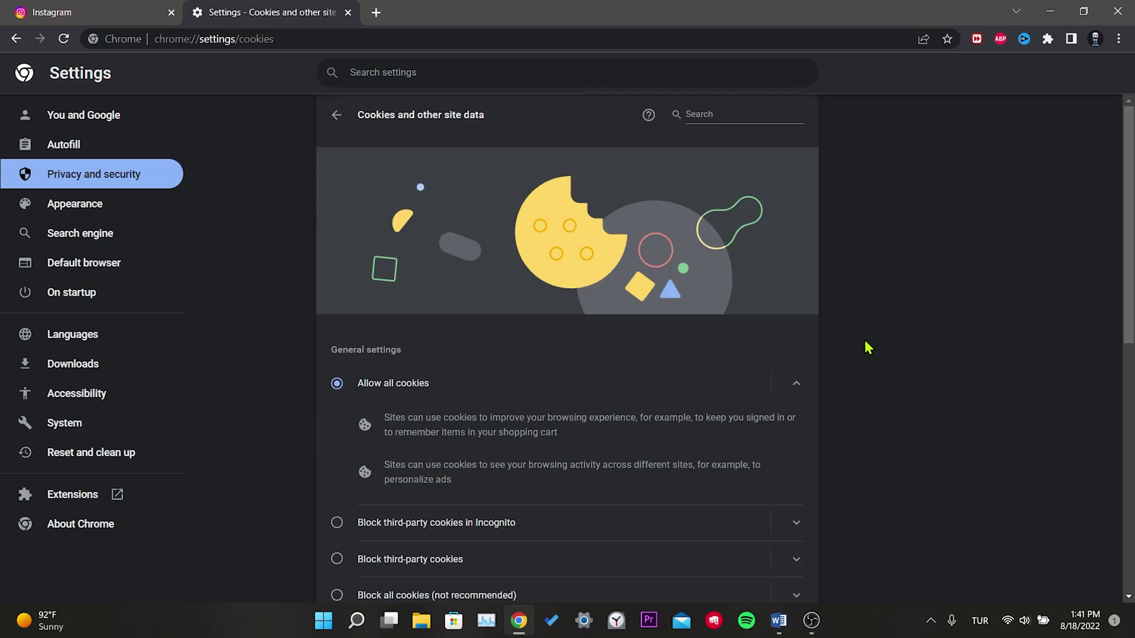
scroll(867, 348, down, 9)
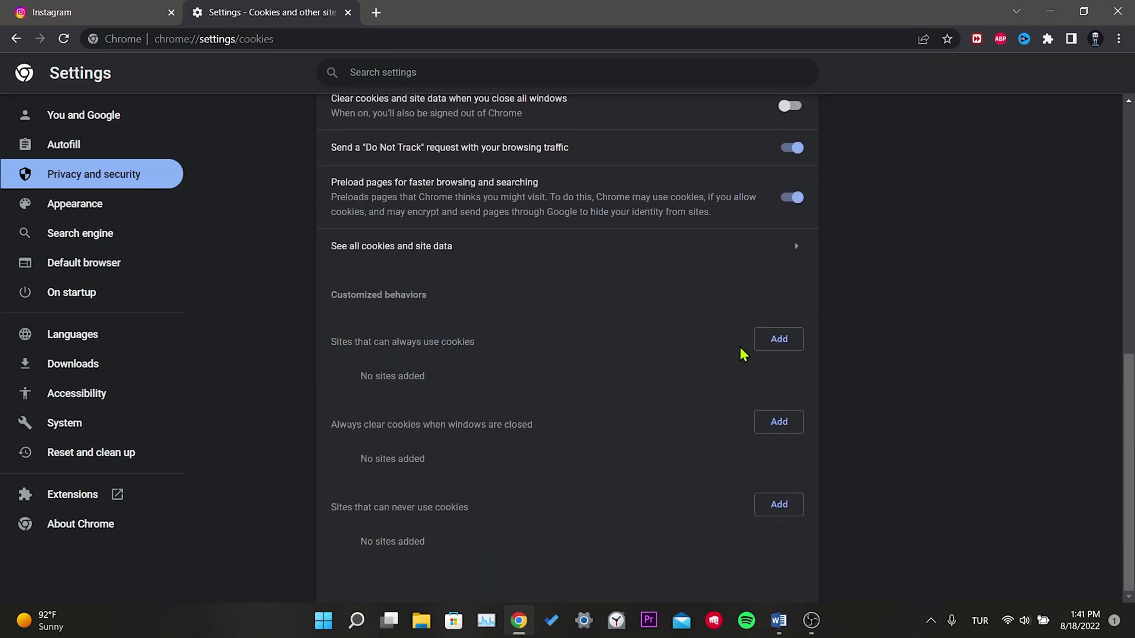
click(779, 347)
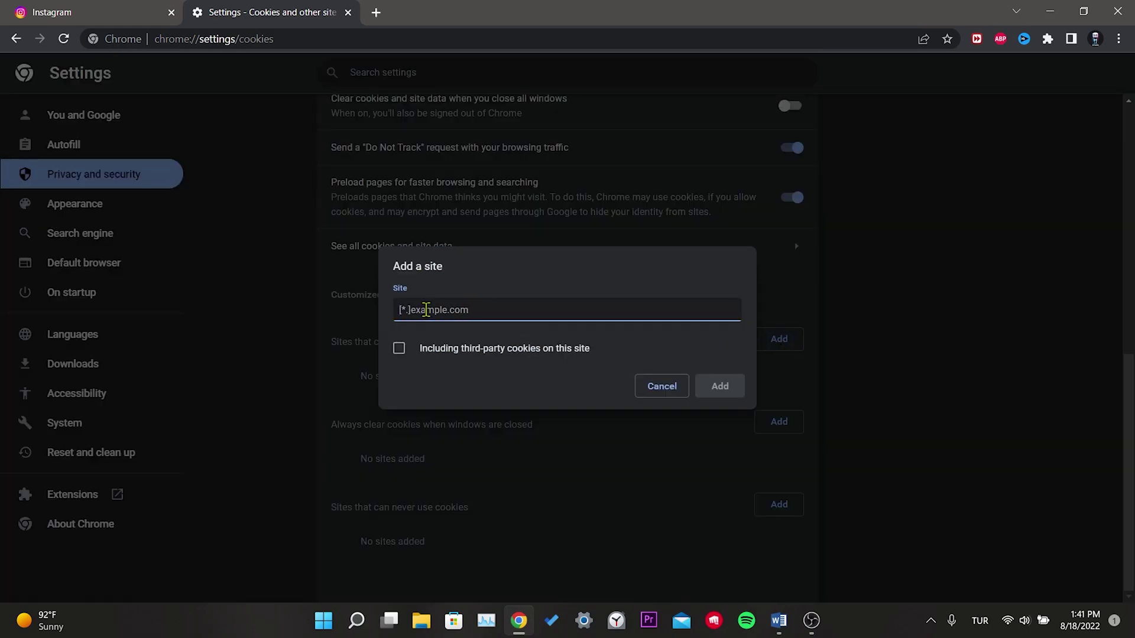
click(94, 10)
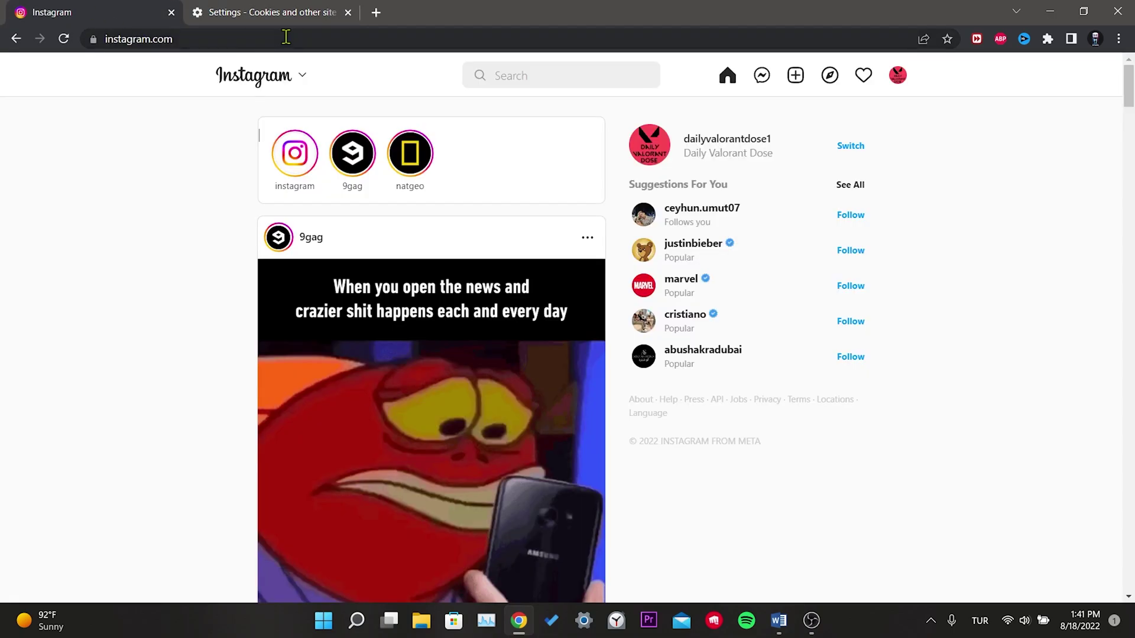
click(280, 42)
key(ctrl+c)
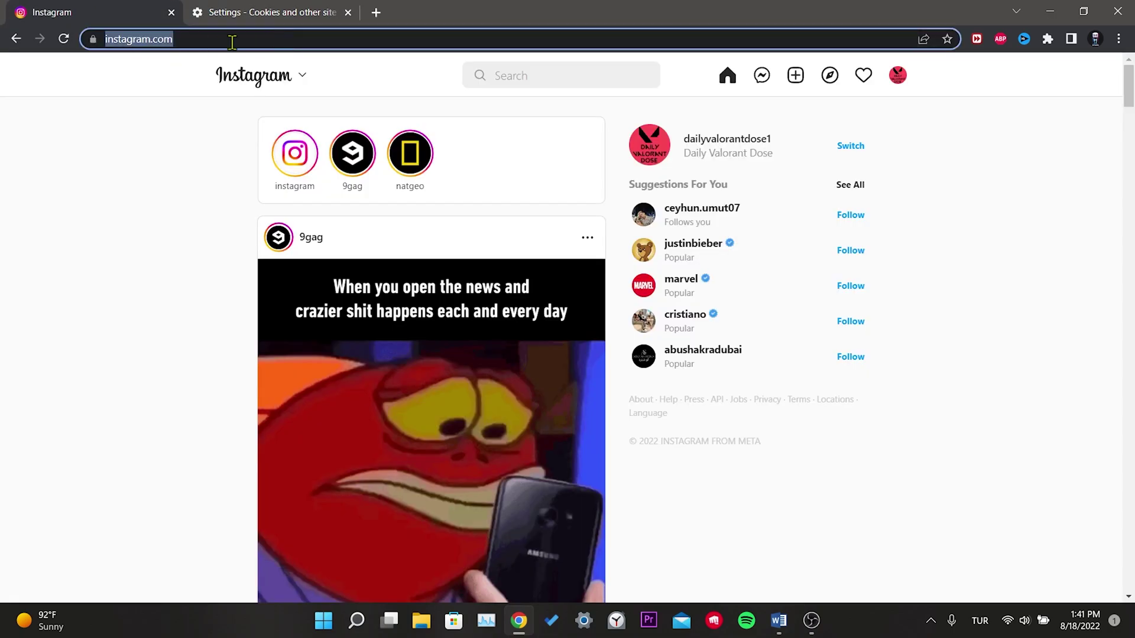
click(265, 12)
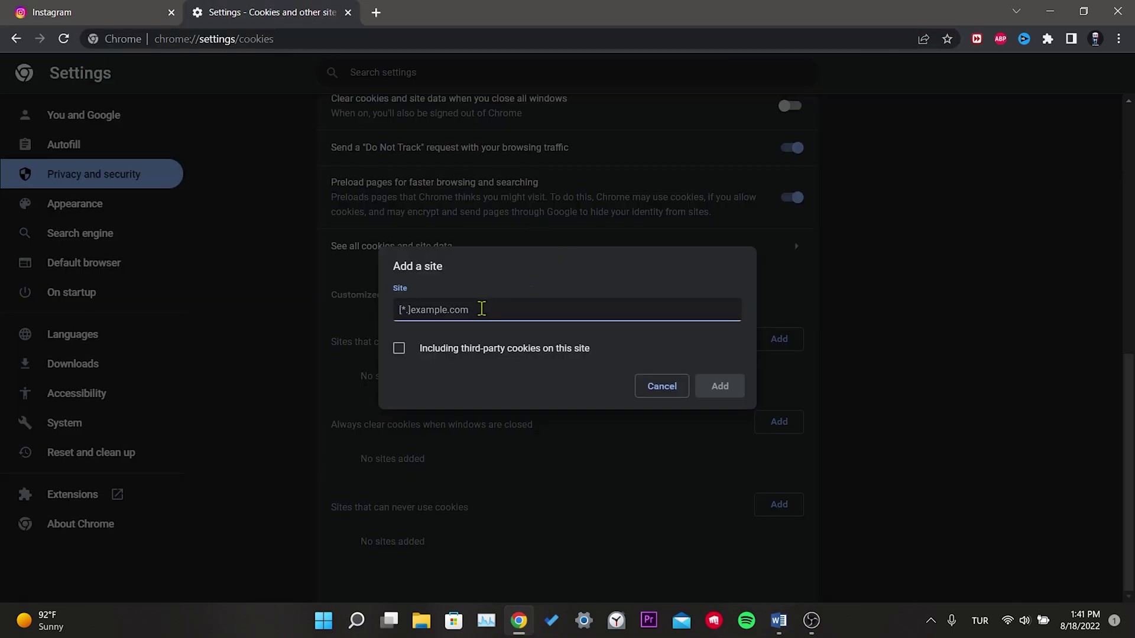
key(ctrl+v)
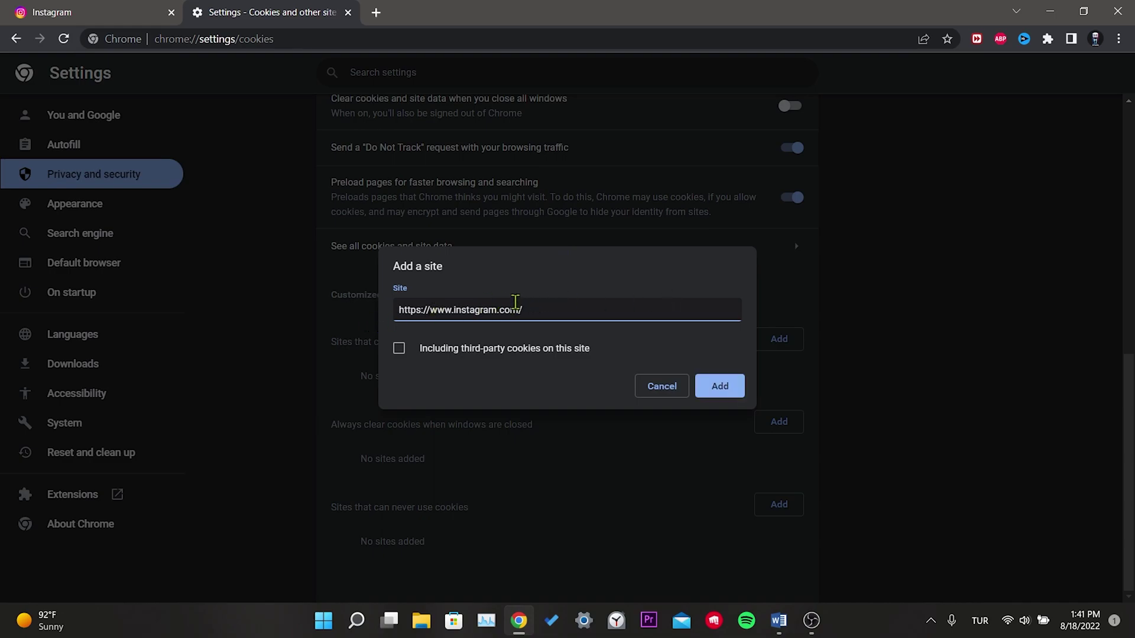
click(399, 348)
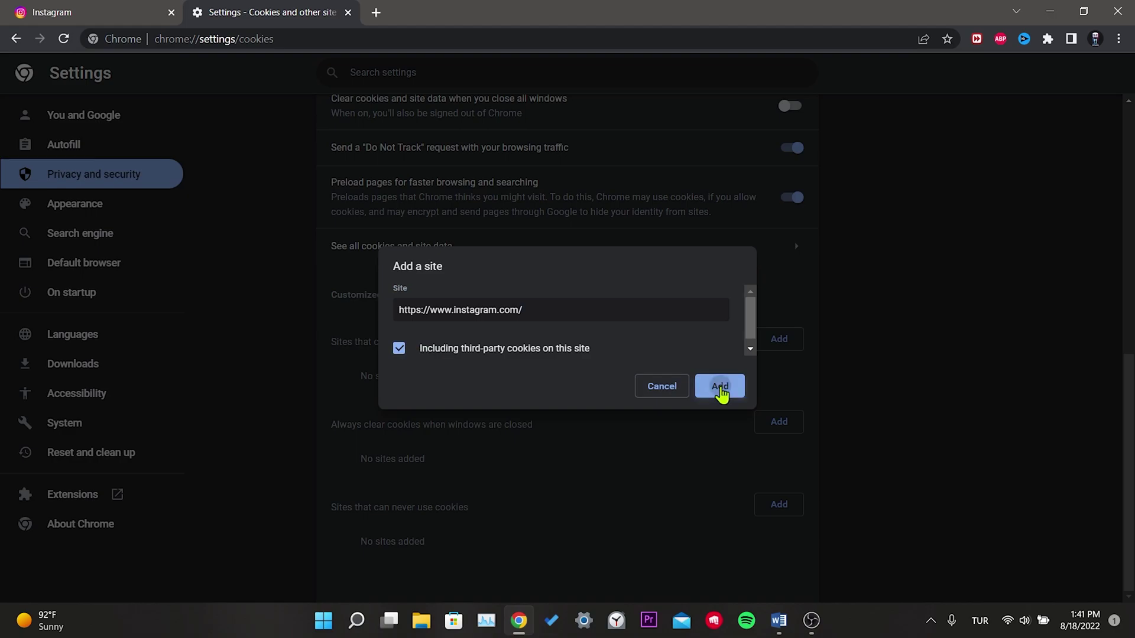
click(720, 387)
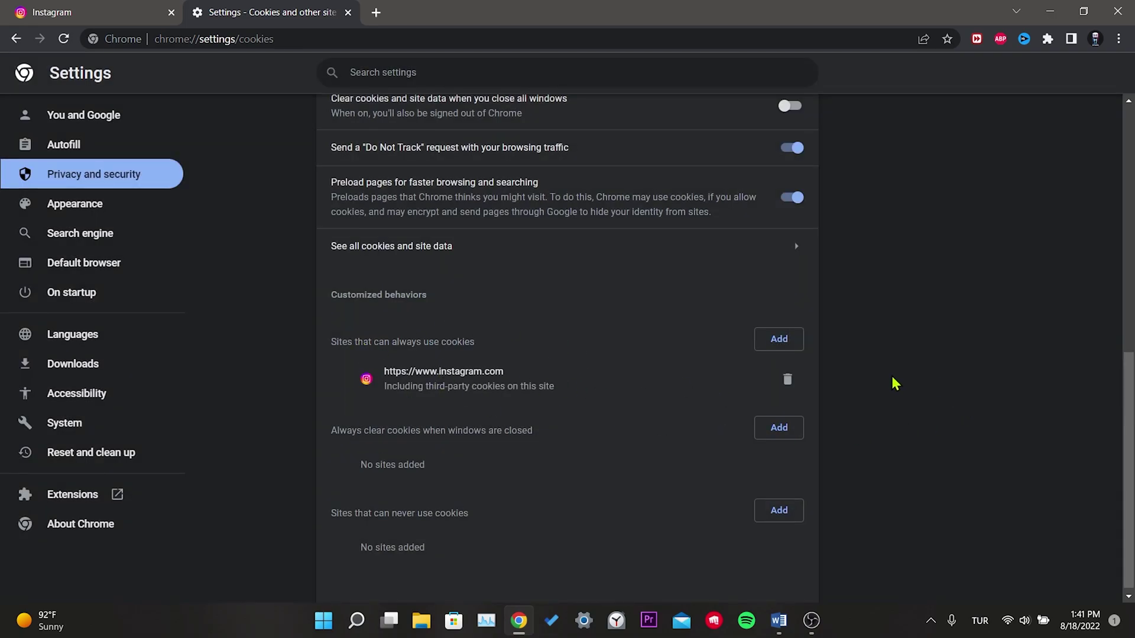
click(142, 14)
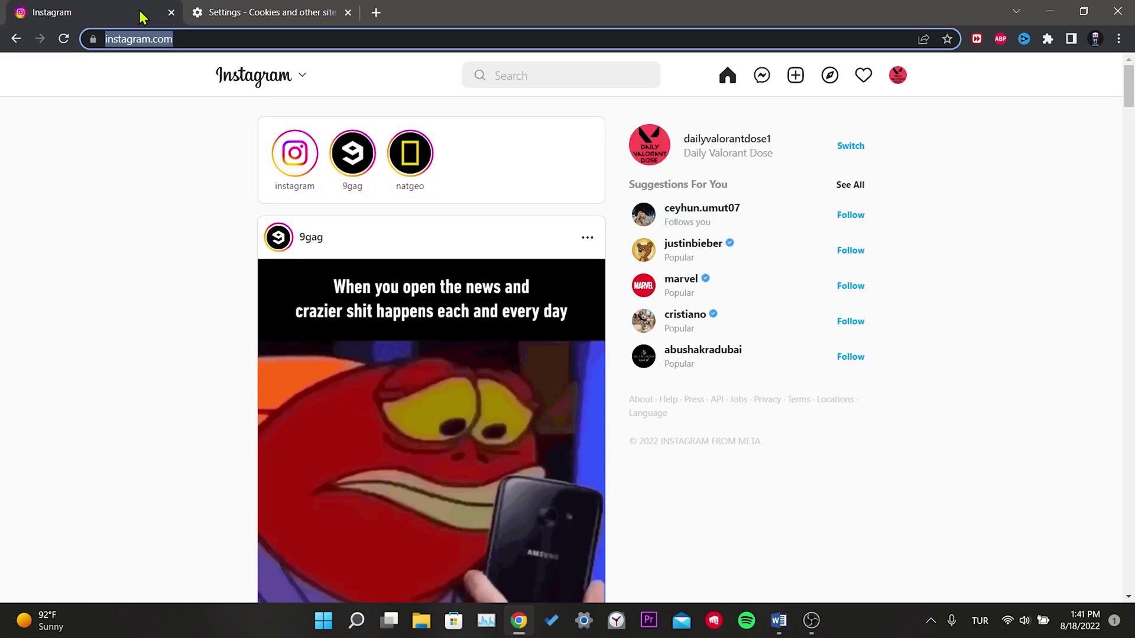
Open Instagram's Settings > Push notifications > Messages and Calls options
click(181, 156)
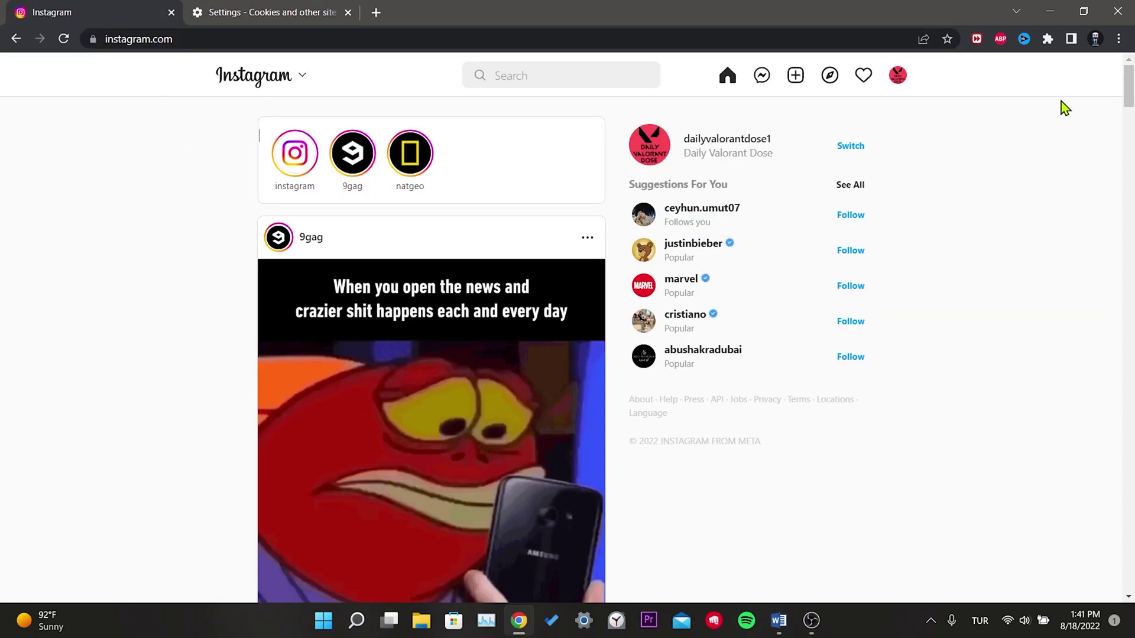
click(898, 75)
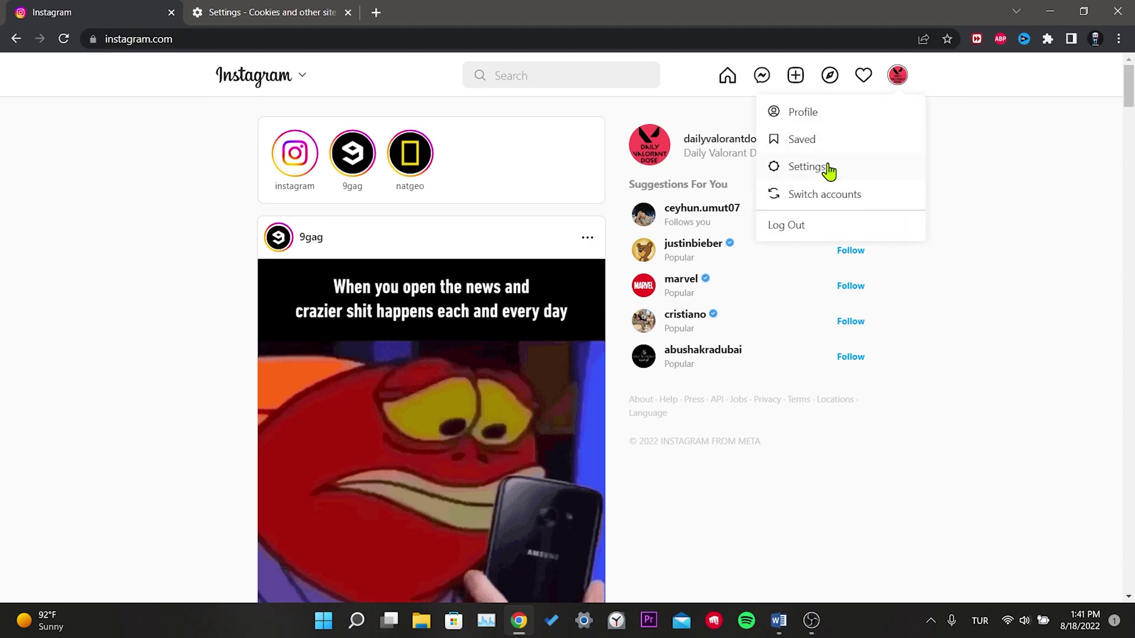
click(807, 166)
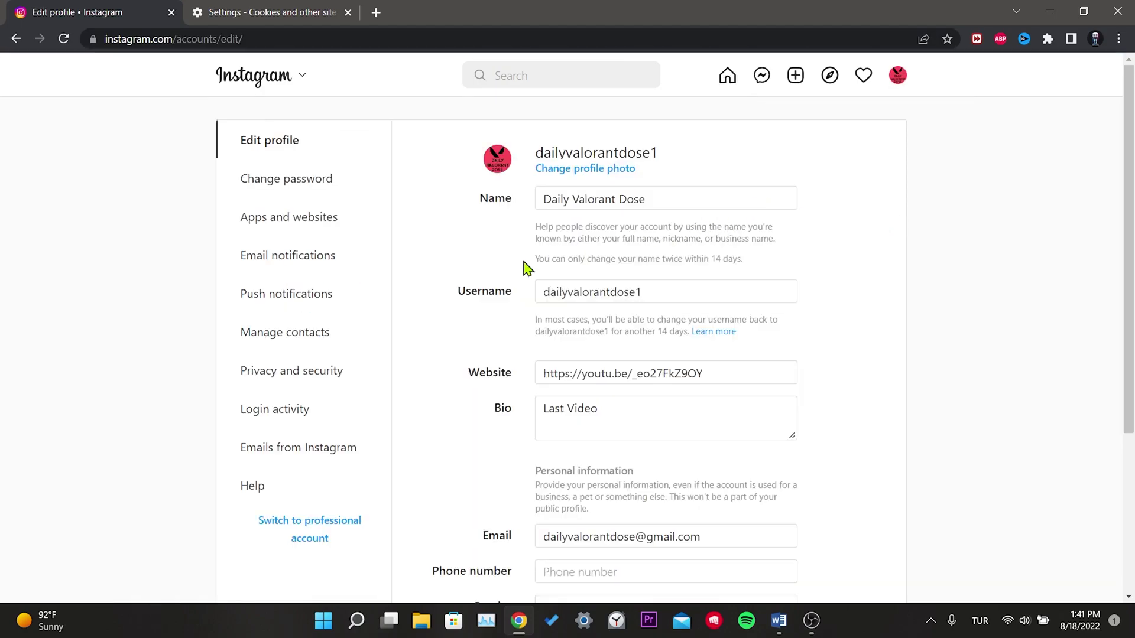
click(287, 303)
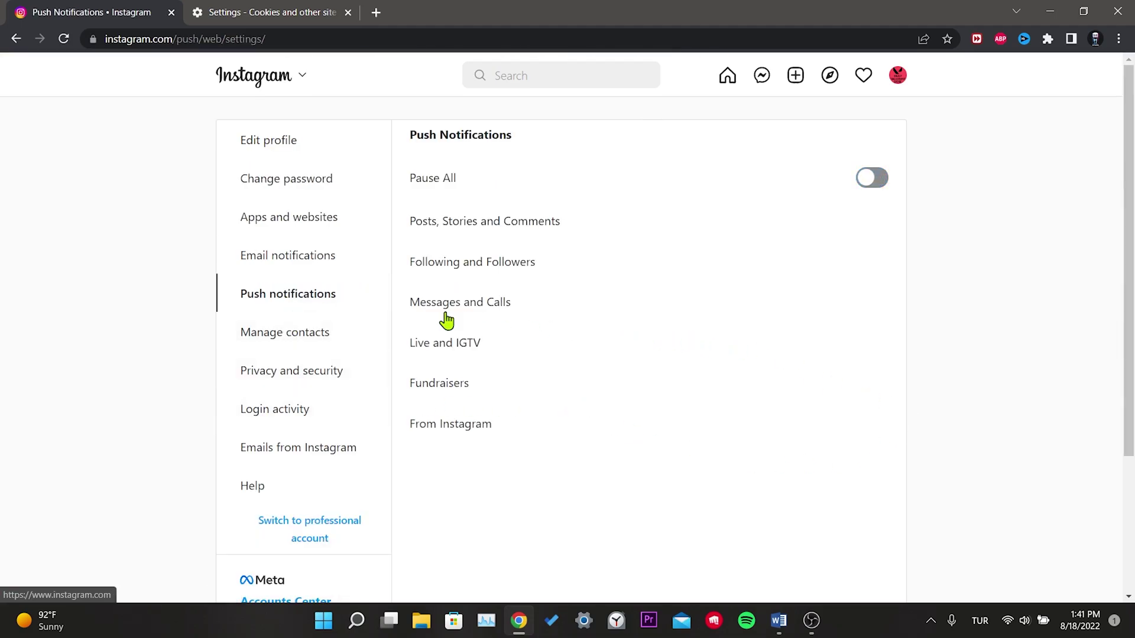
click(489, 310)
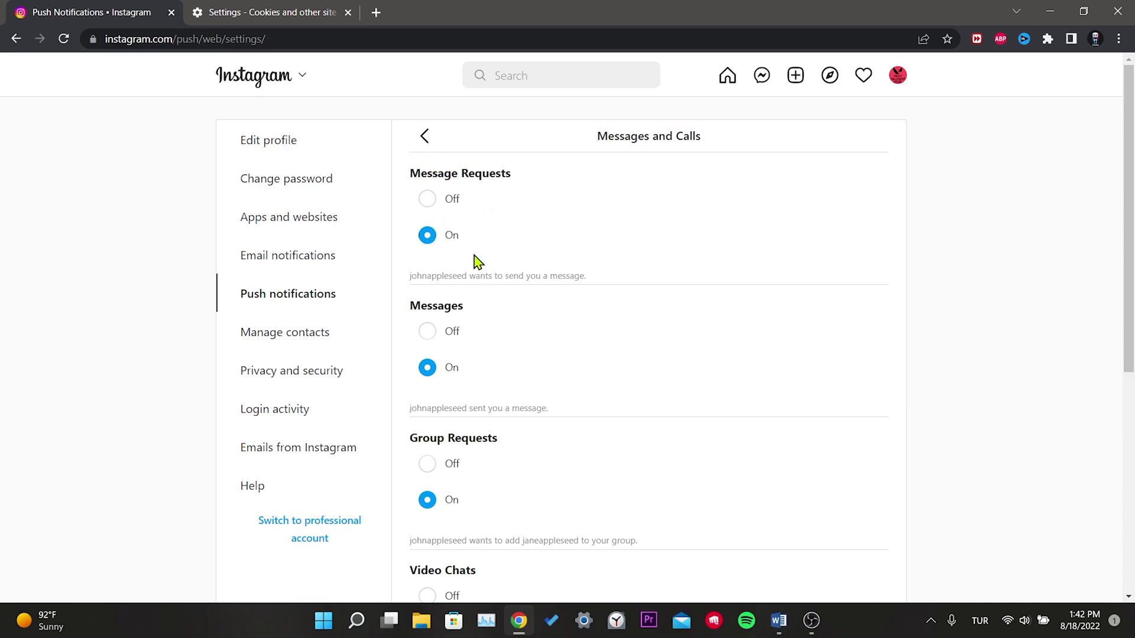
Set Group Requests, Video Chats and Rooms notifications to Off
scroll(639, 398, down, 2)
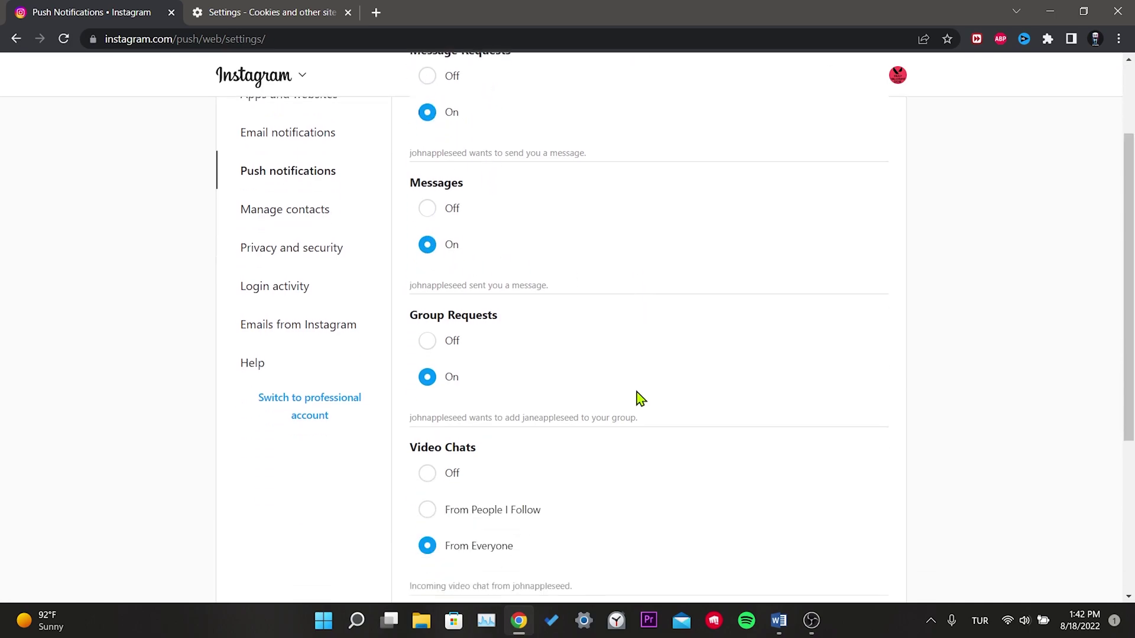
click(427, 342)
click(427, 473)
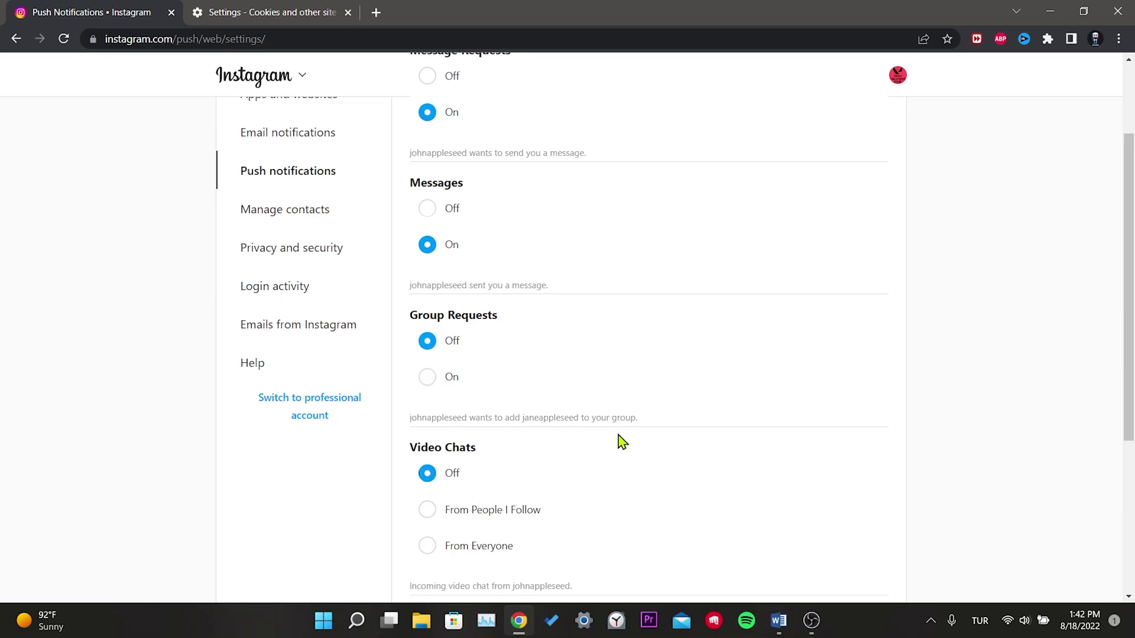
scroll(615, 437, down, 4)
click(429, 398)
scroll(501, 397, up, 4)
scroll(367, 177, up, 2)
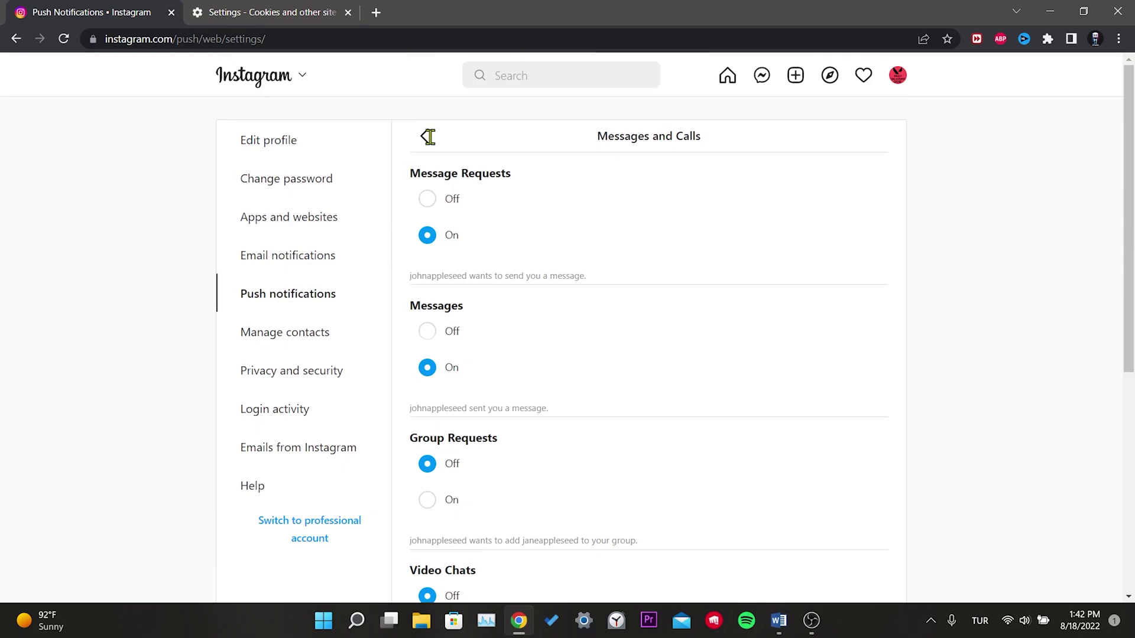
Under From Instagram, turn off Product Announcements & Feedback and Unrecognized Logins, keeping Reminders on
click(426, 134)
click(480, 429)
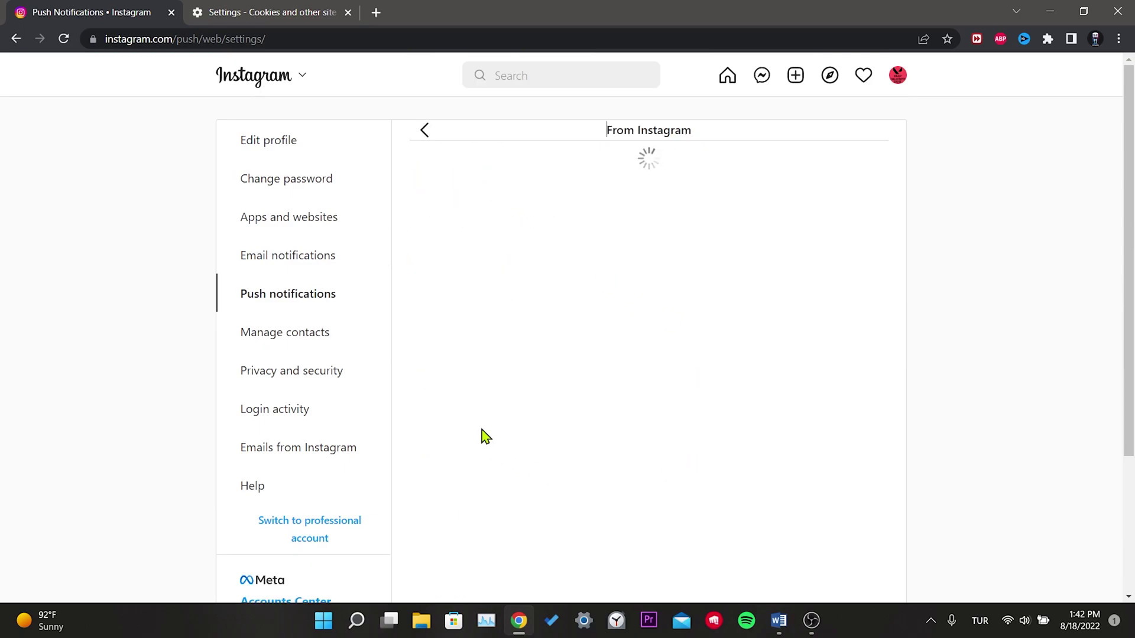
click(428, 206)
click(428, 238)
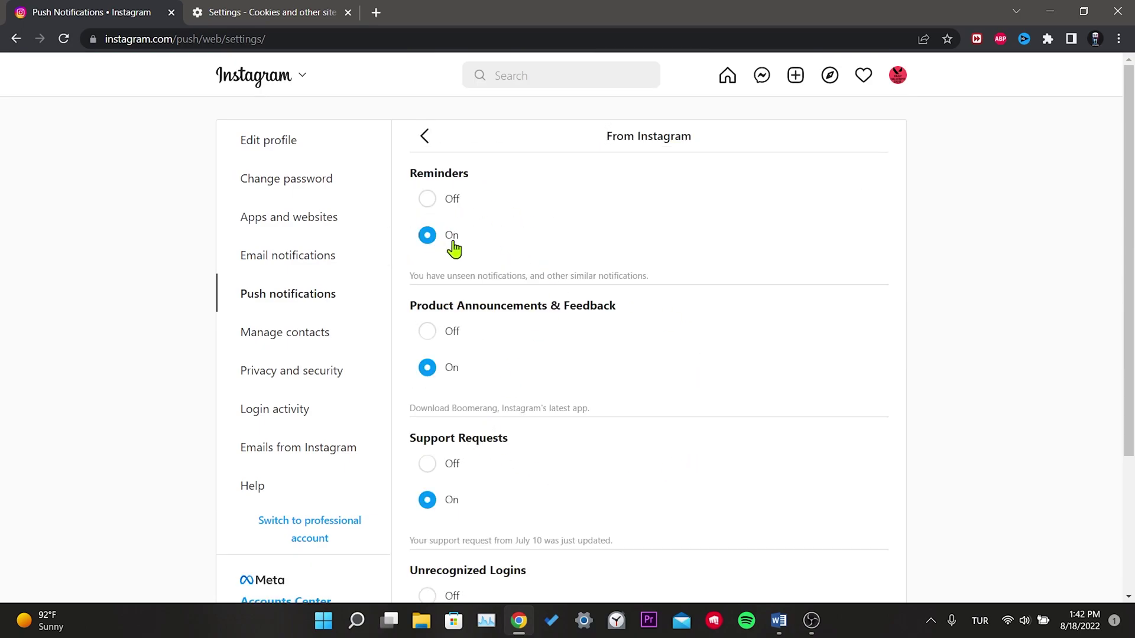
scroll(614, 345, down, 2)
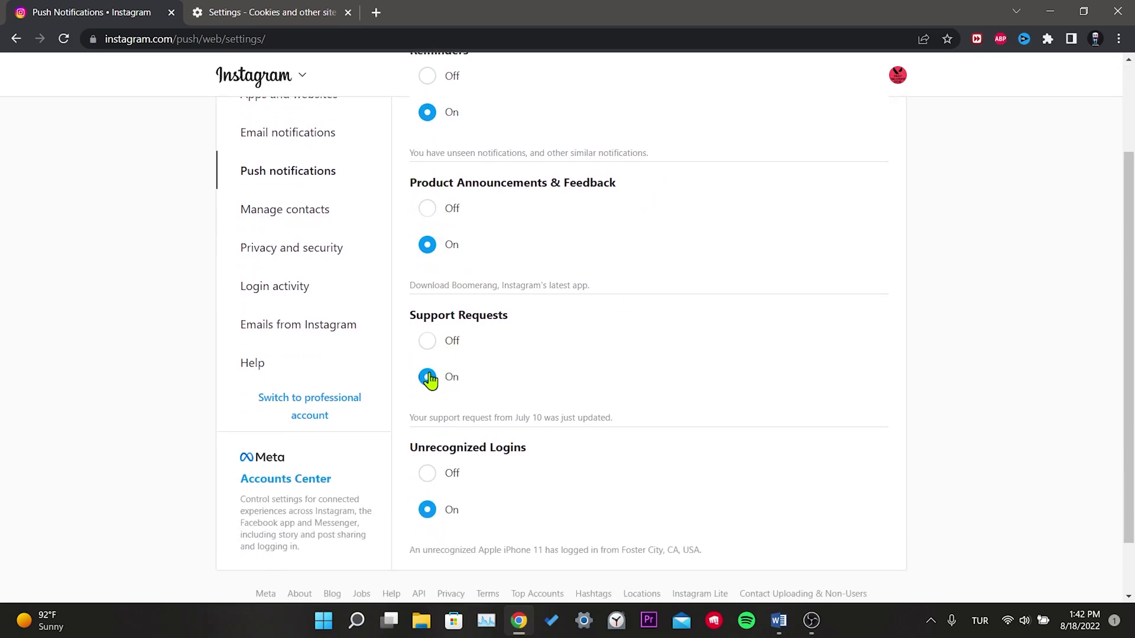
click(430, 209)
click(431, 475)
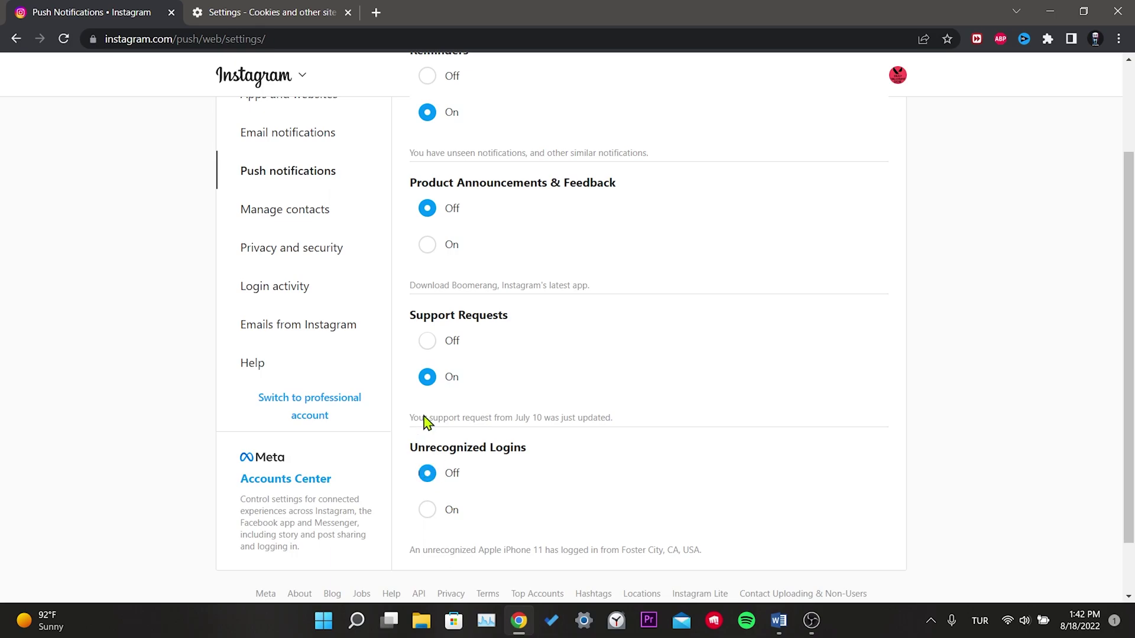
scroll(428, 414, up, 2)
click(425, 138)
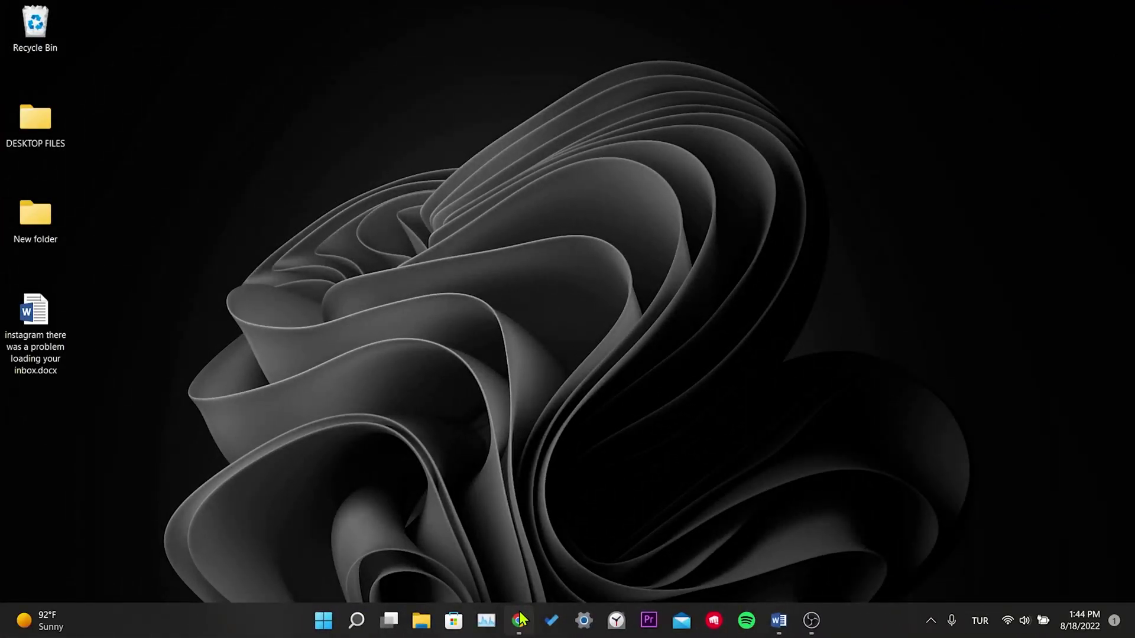
Restore Chrome and open Settings > Cookies and other site data > See all cookies and site data
click(518, 620)
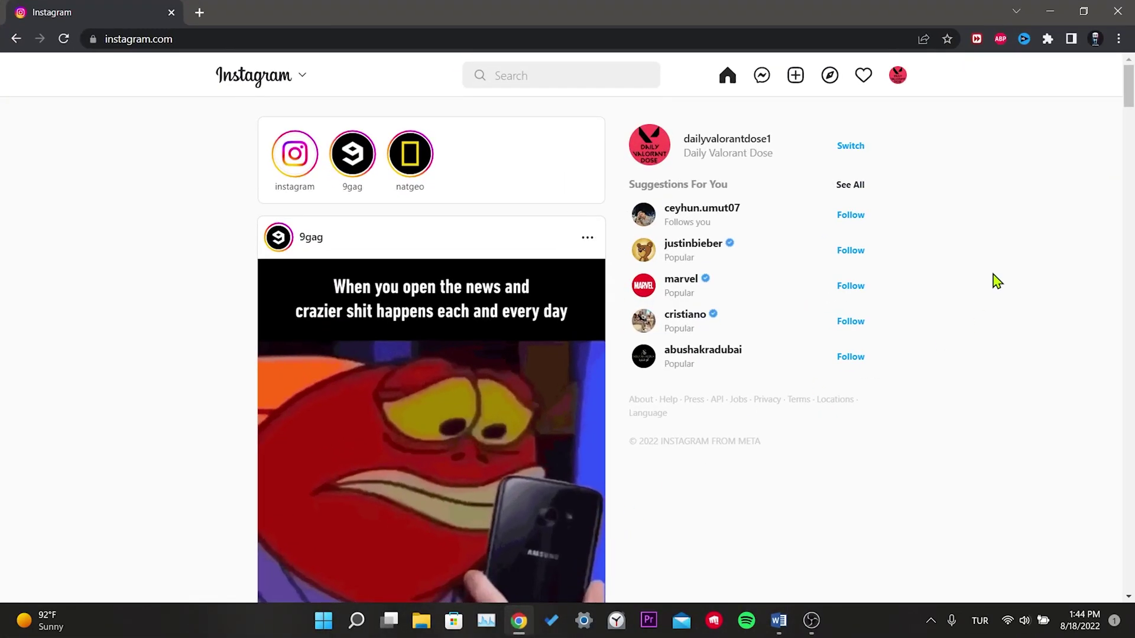
click(1117, 39)
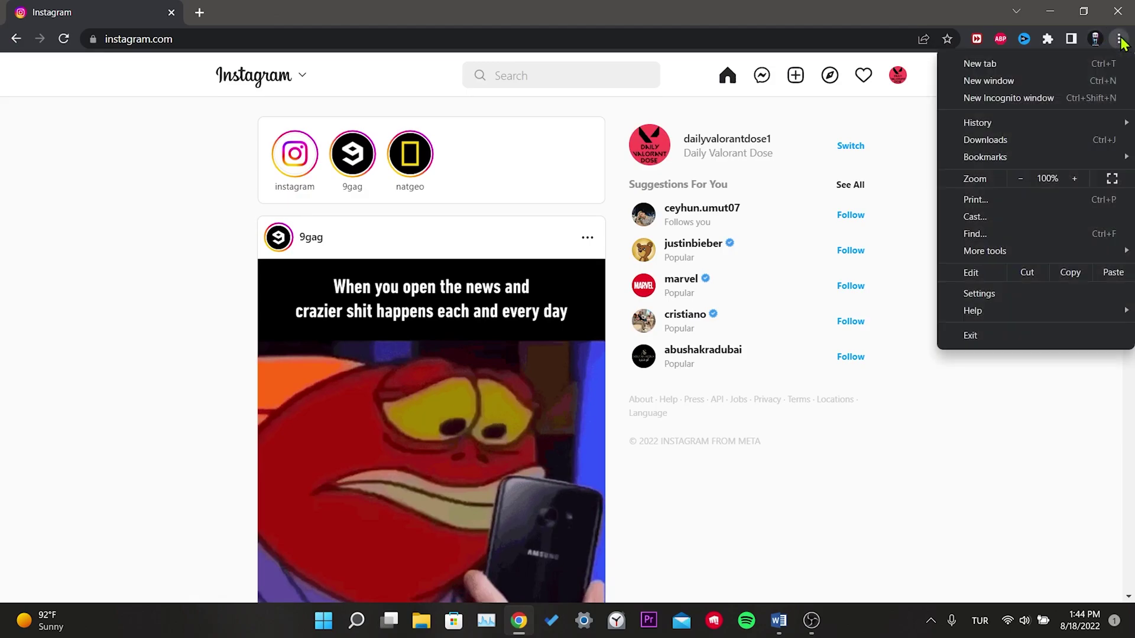
click(981, 295)
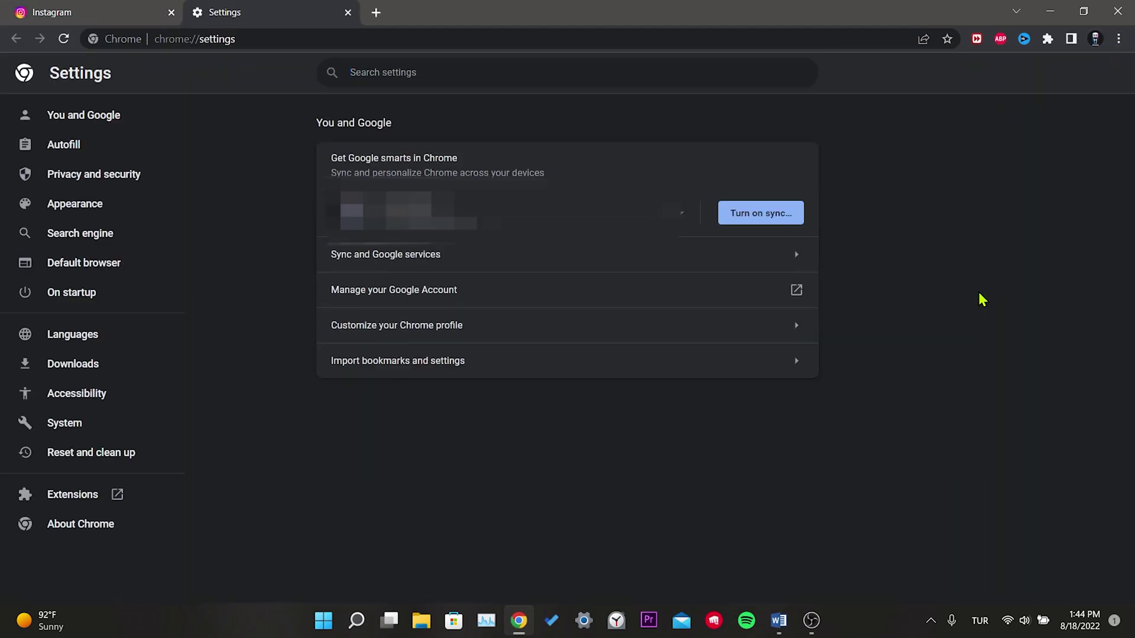
click(113, 177)
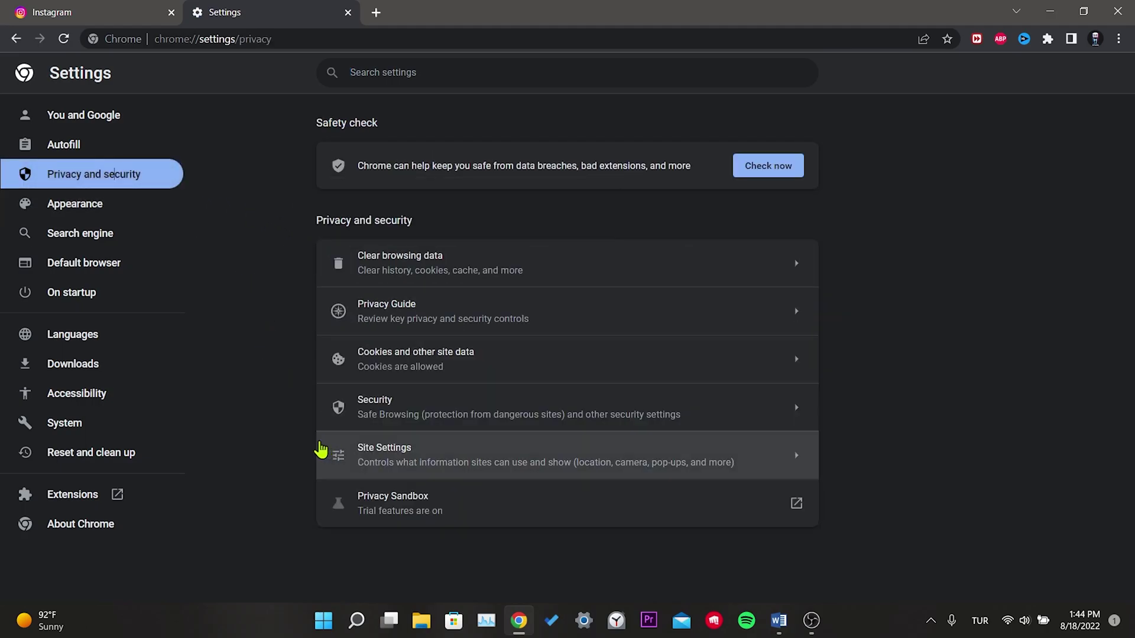
click(471, 361)
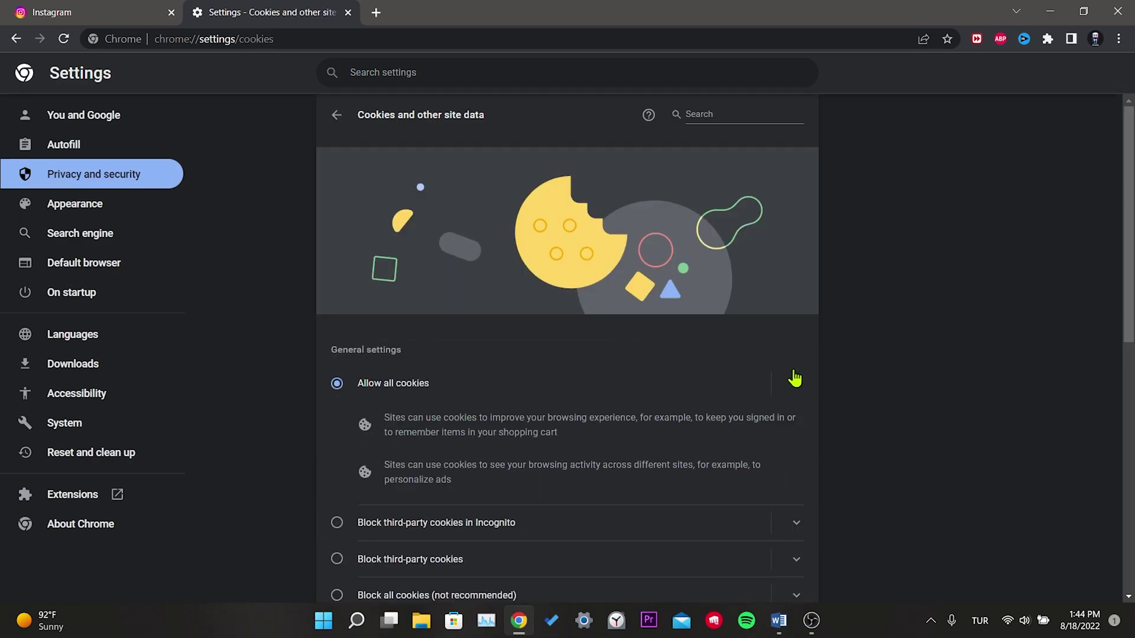
scroll(829, 373, down, 6)
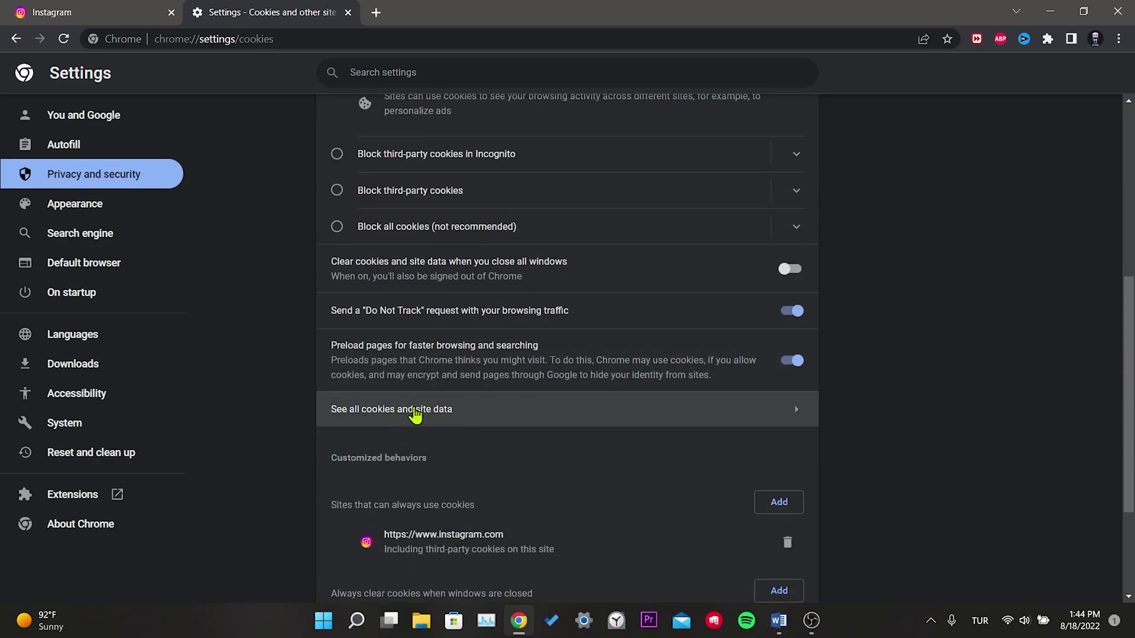
click(446, 416)
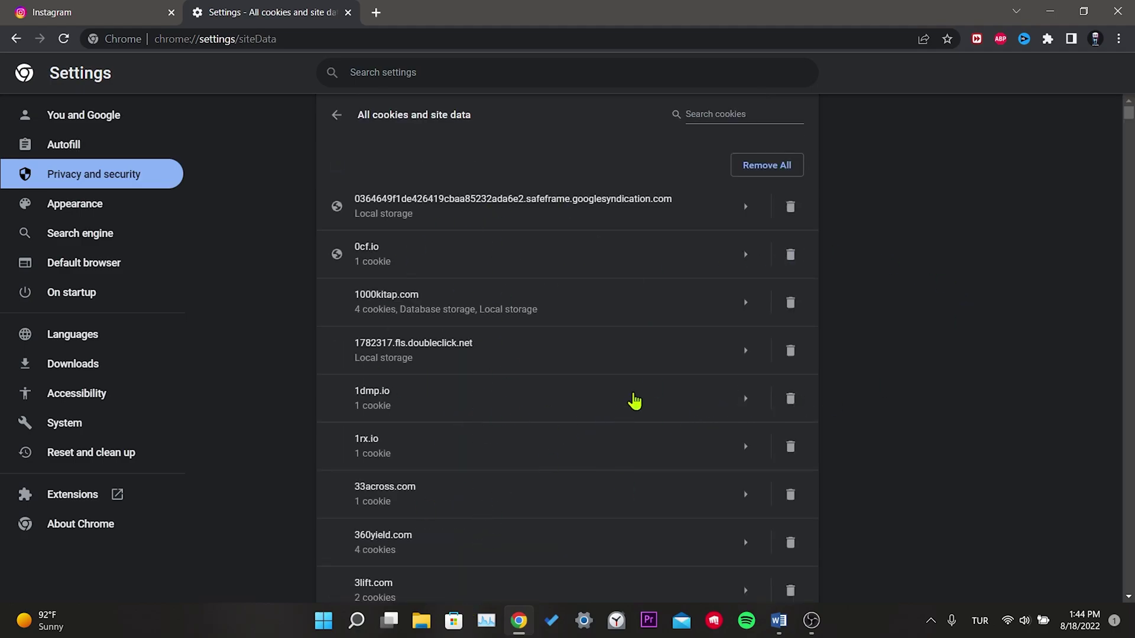
click(731, 113)
text(inst)
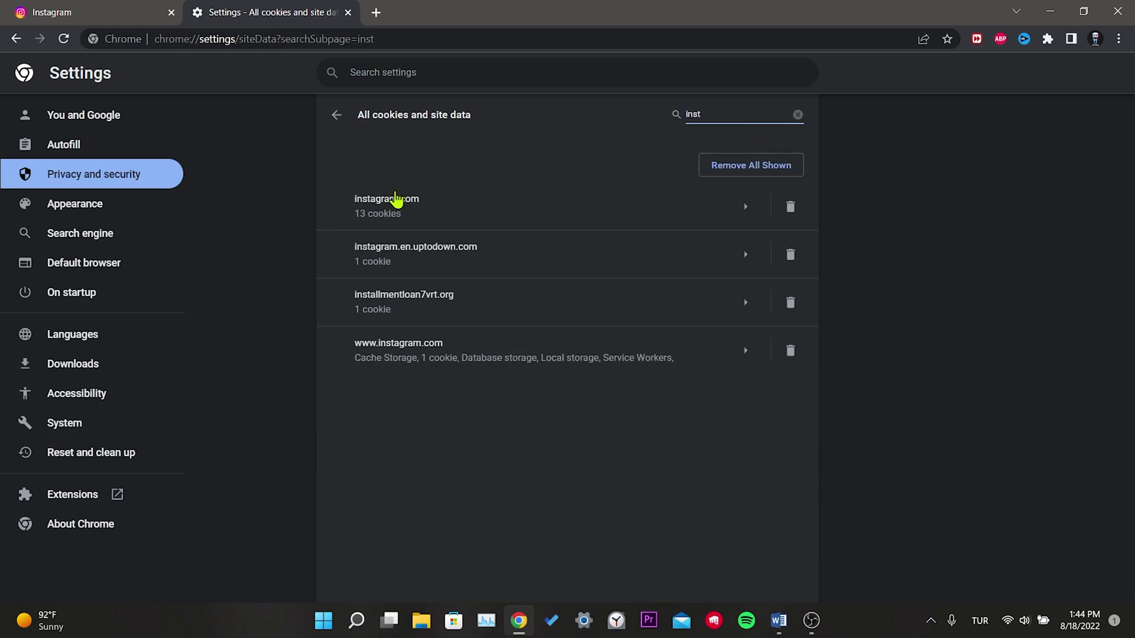
click(789, 208)
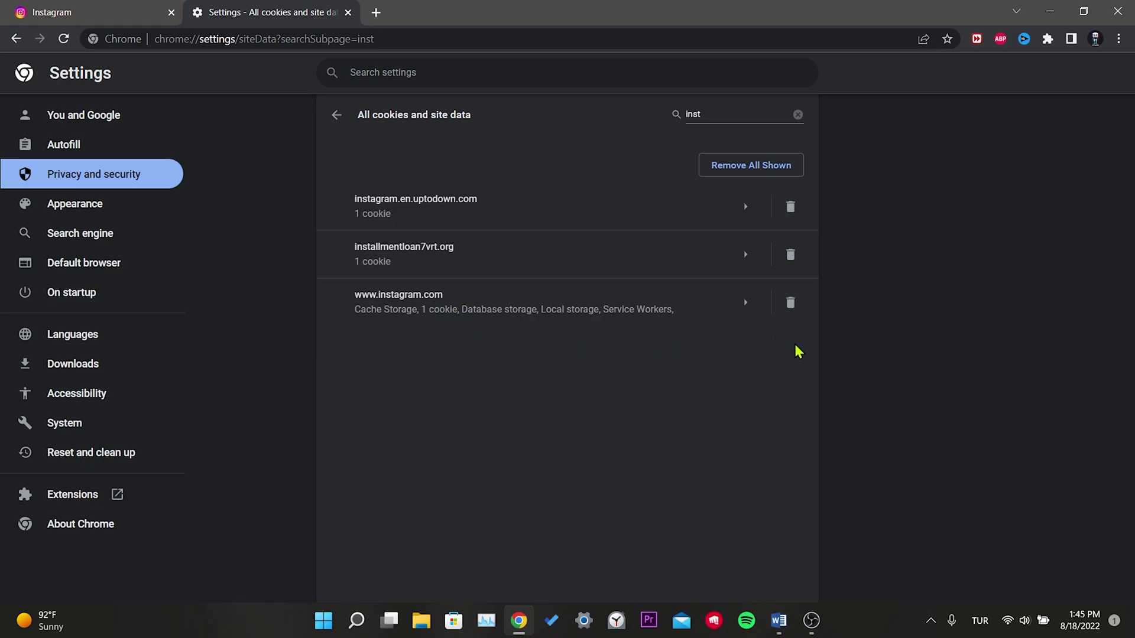
click(789, 304)
click(336, 115)
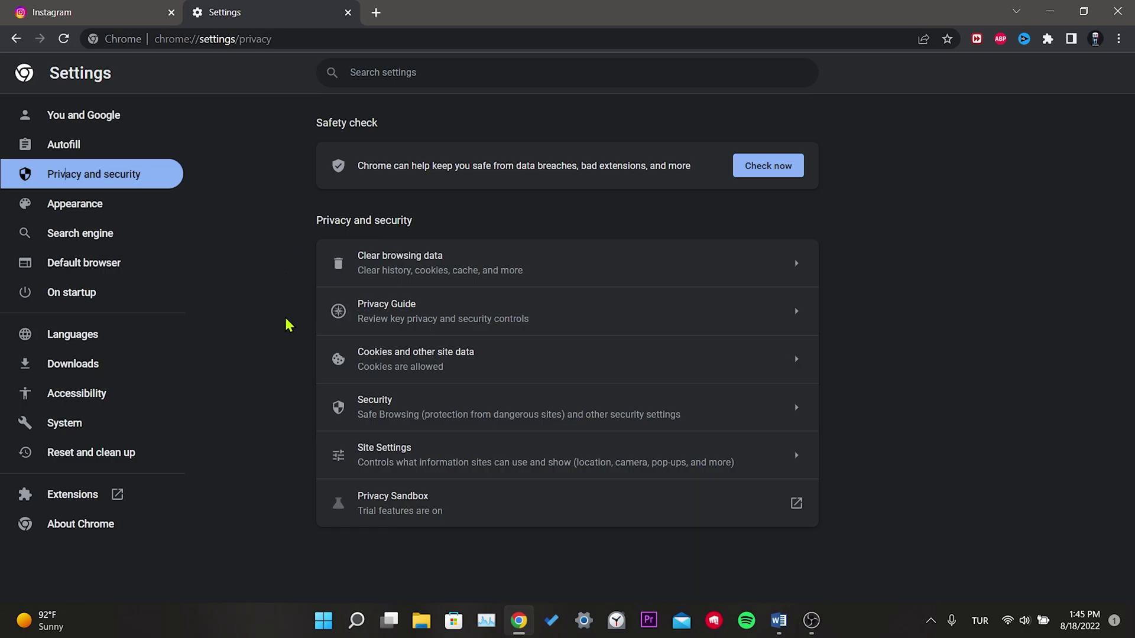
Clear only browsing history for All time, leaving cookies and cached files untouched
click(393, 263)
click(422, 275)
click(440, 313)
click(439, 367)
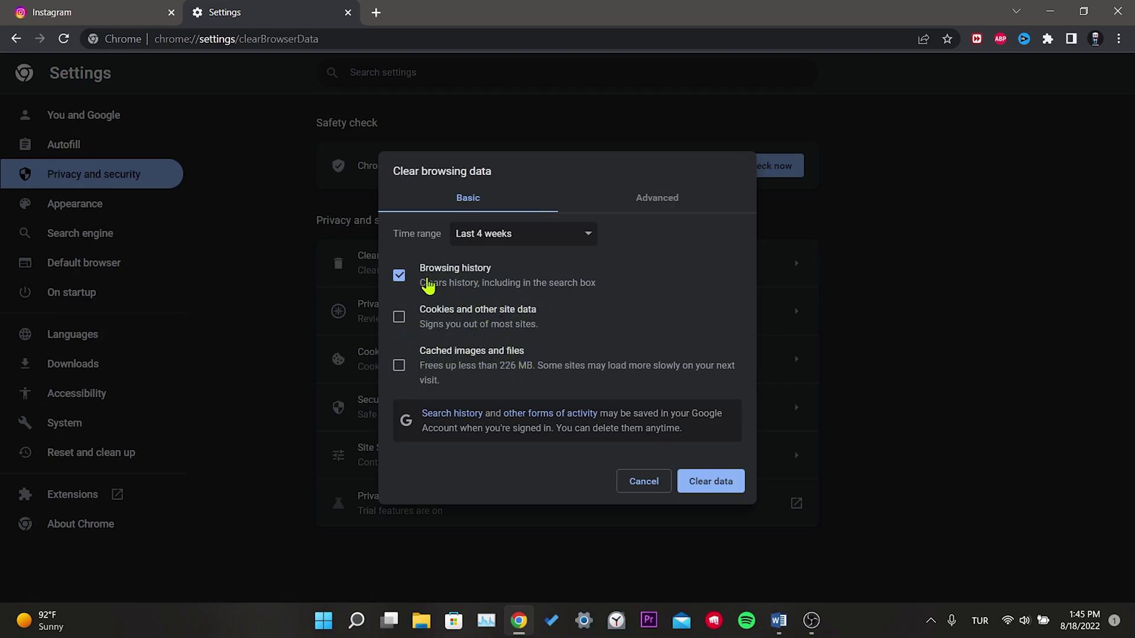
click(483, 241)
click(483, 299)
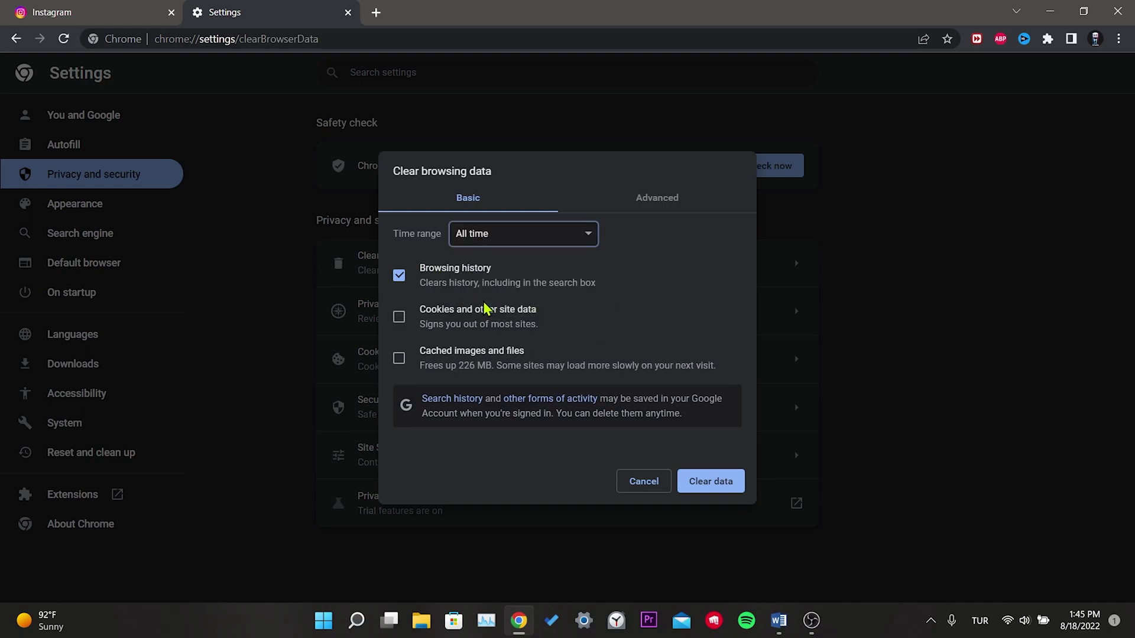
click(724, 489)
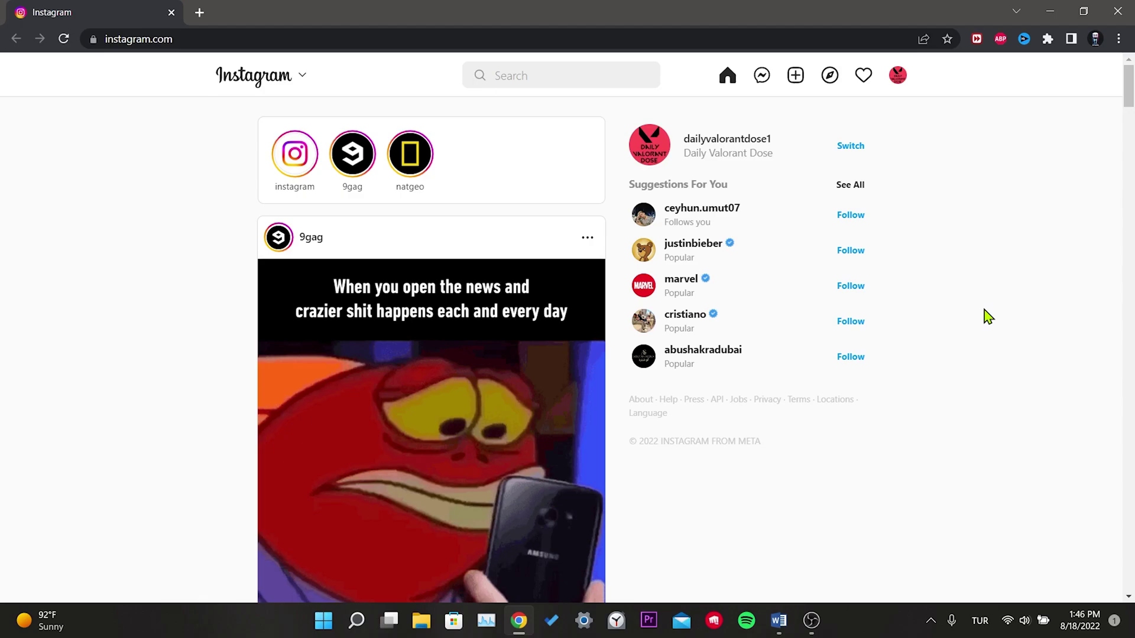
Launch Microsoft Store from Windows Search, search 'instagram' and install the Instagram app
click(357, 620)
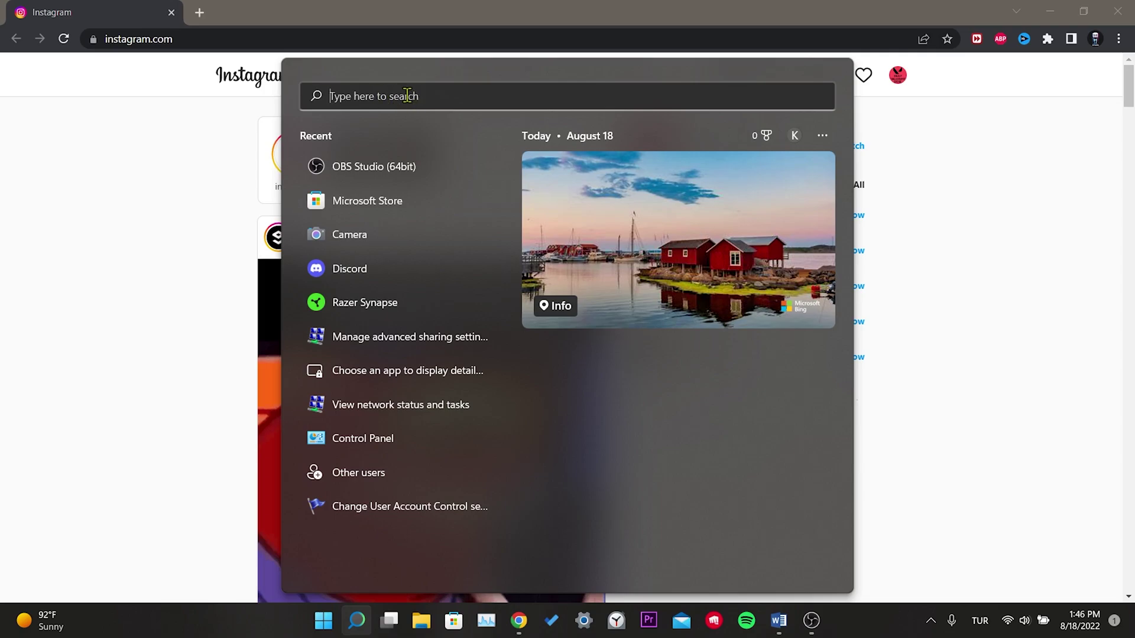
click(367, 206)
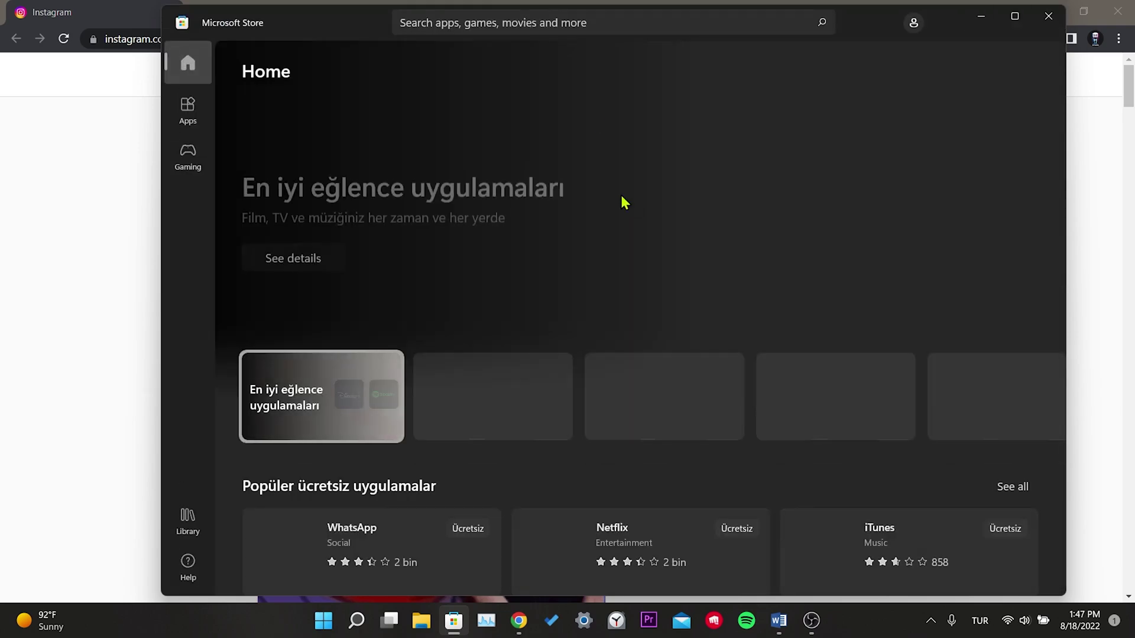
click(583, 23)
text(instagram)
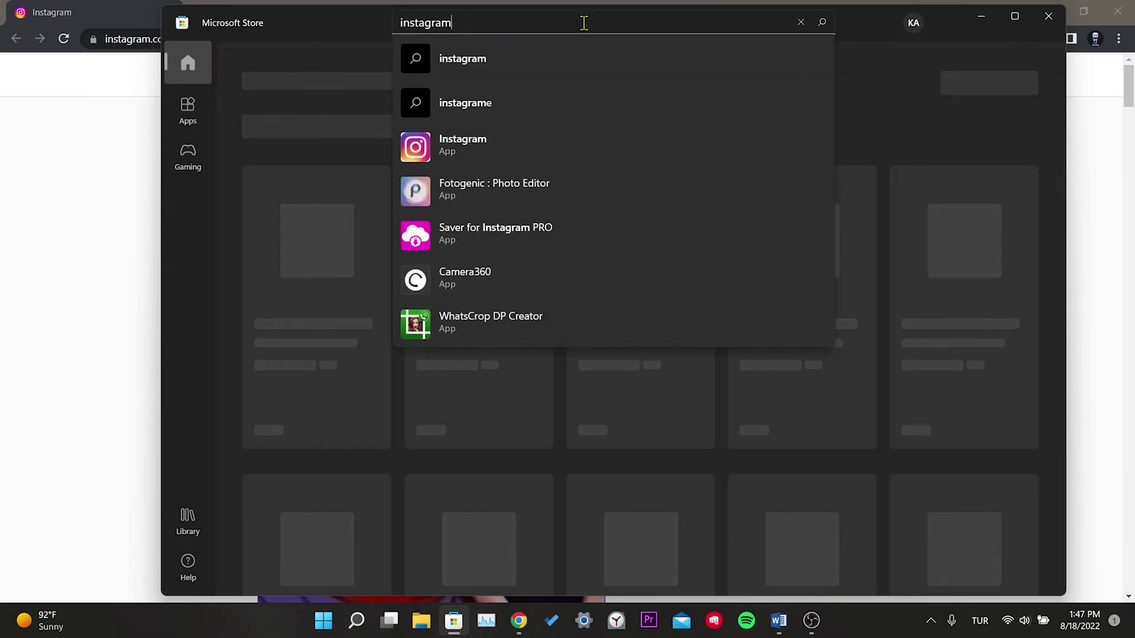
key(Return)
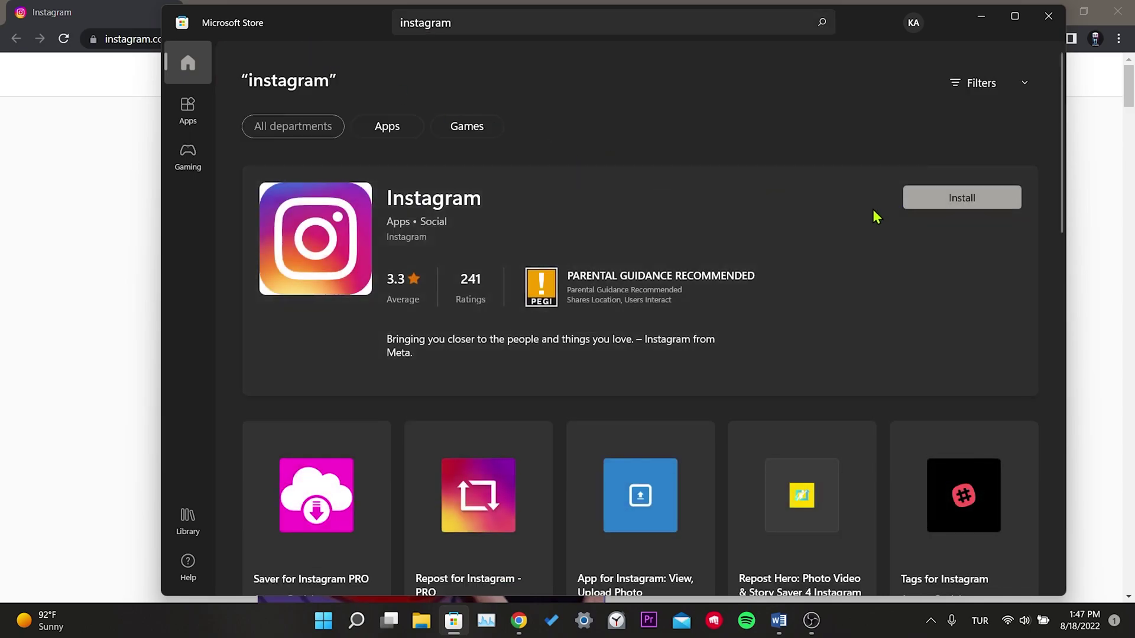
click(973, 196)
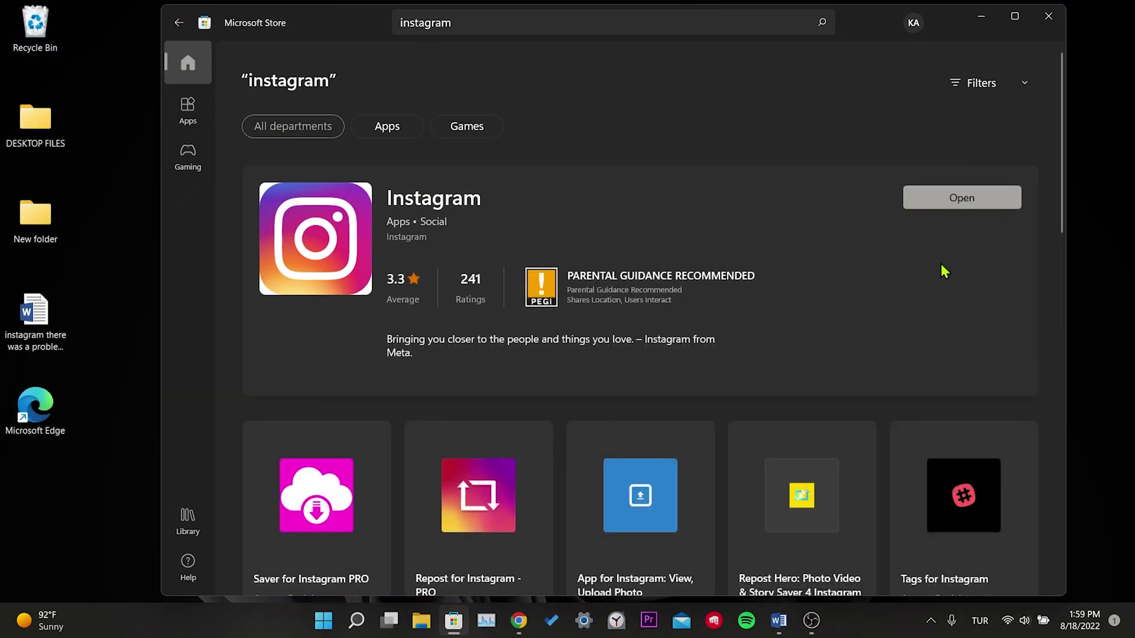
Open the installed Instagram app to its login screen, try the username and password fields, then close it
click(973, 195)
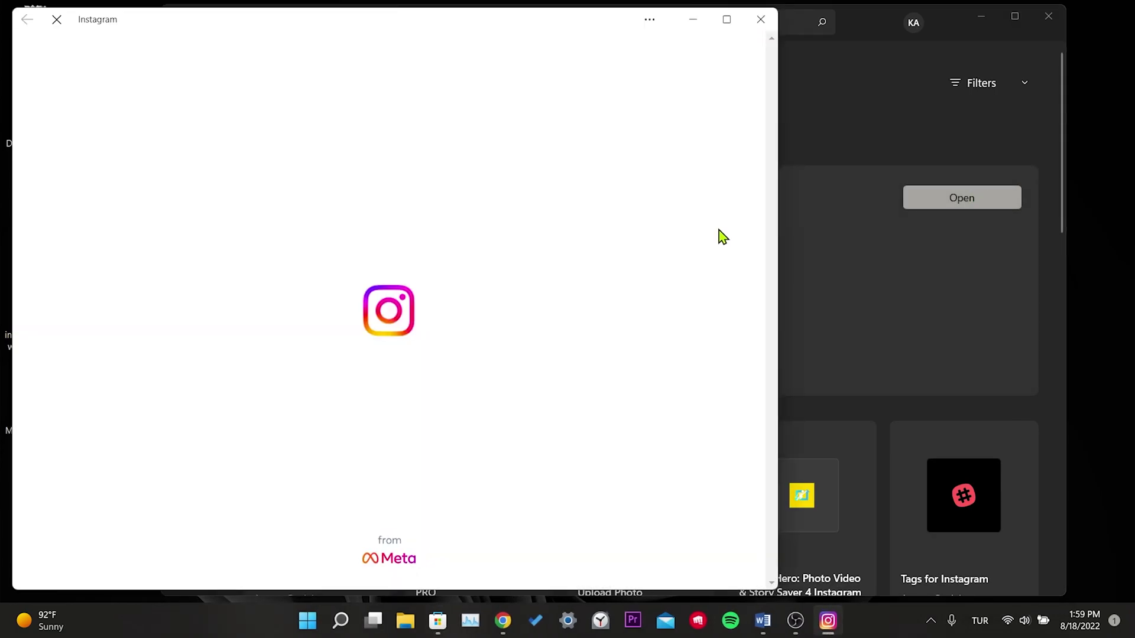
click(651, 41)
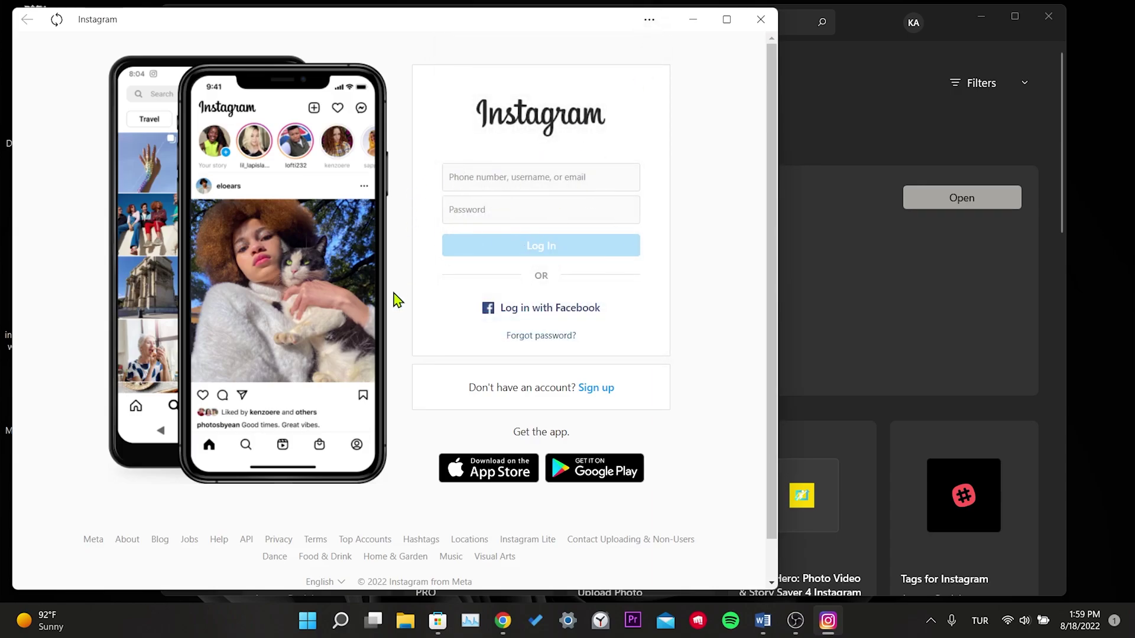
click(501, 172)
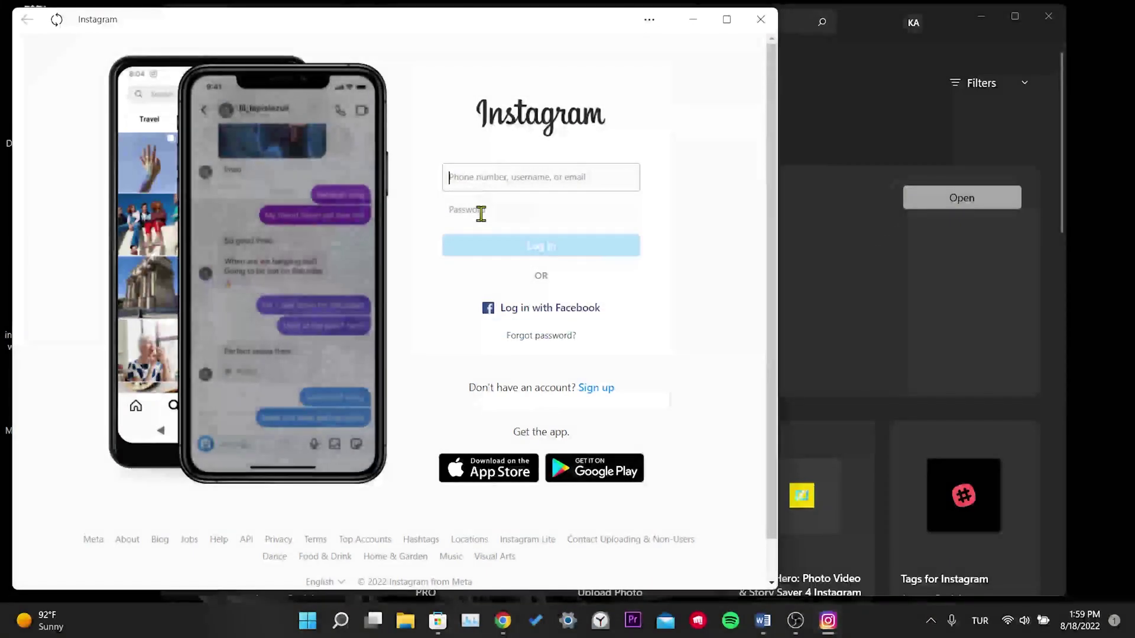
click(481, 211)
click(511, 177)
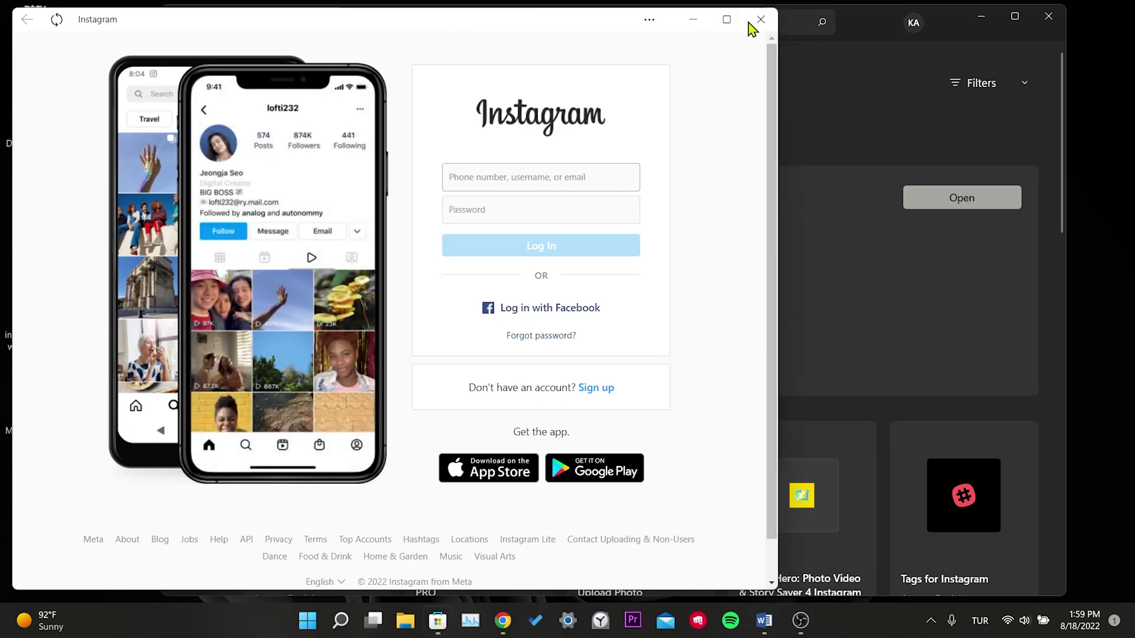
click(760, 24)
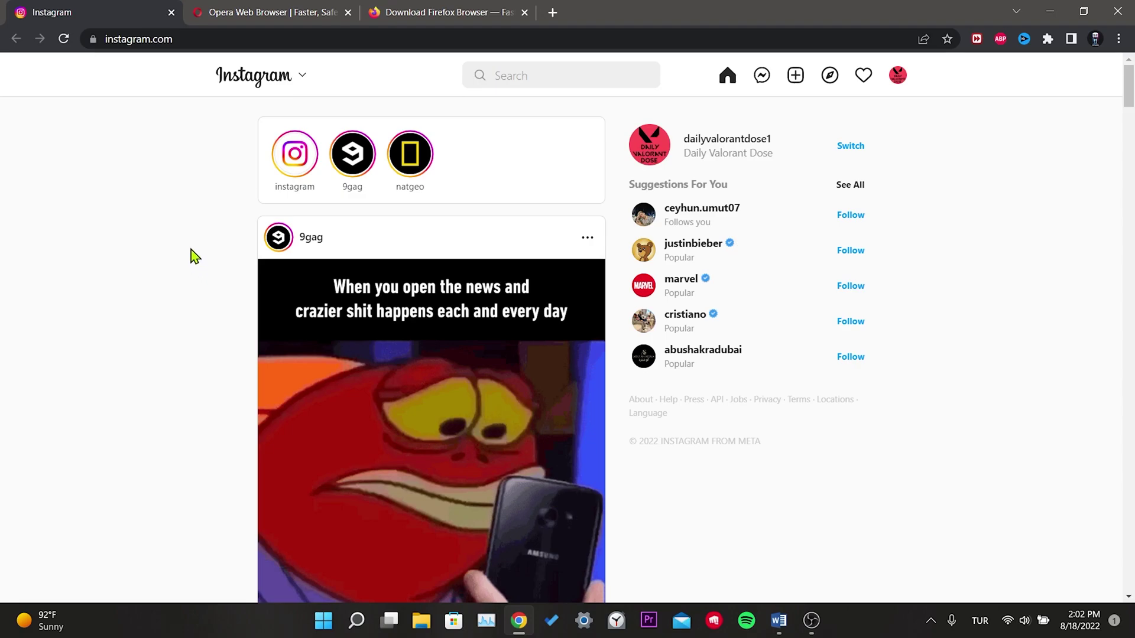
Switch to the Opera download tab, then to the Download Firefox Browser tab
click(273, 12)
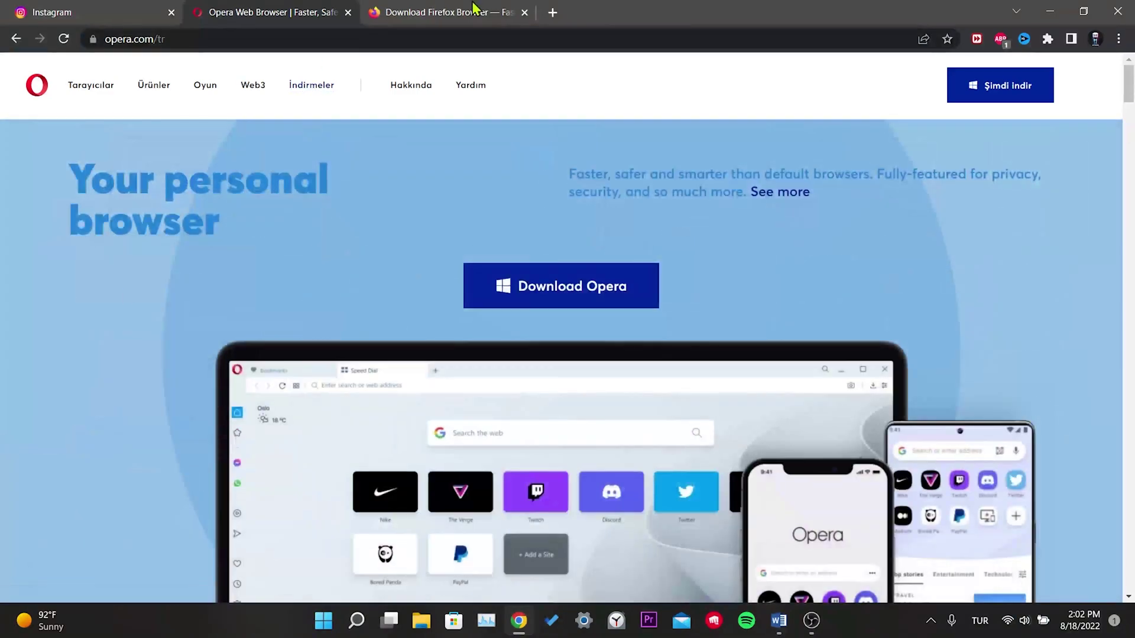
click(473, 9)
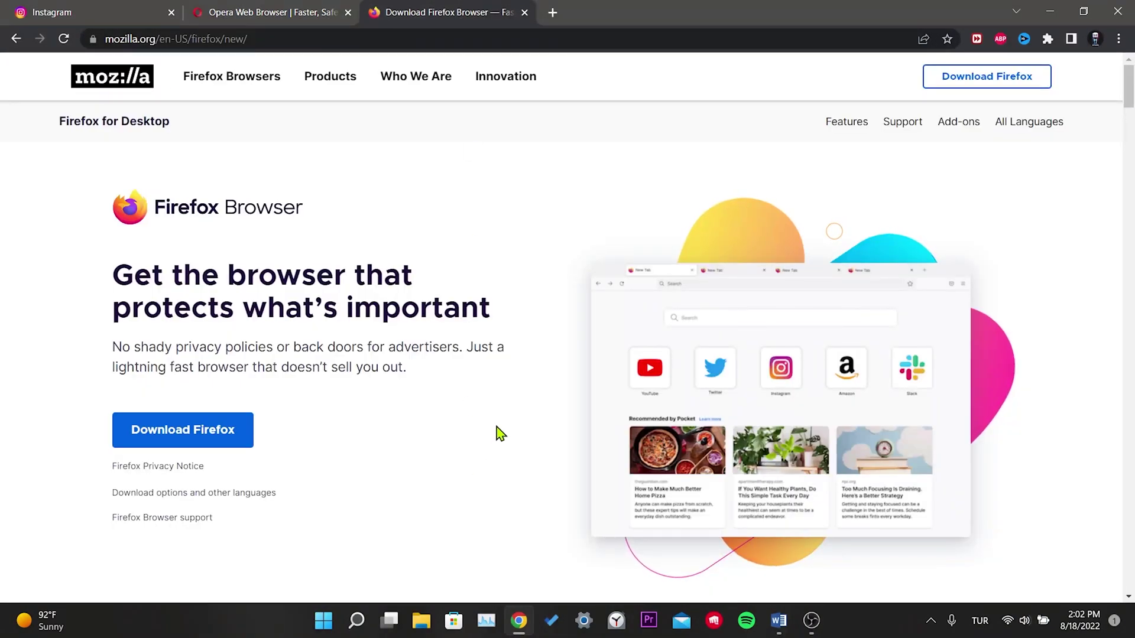